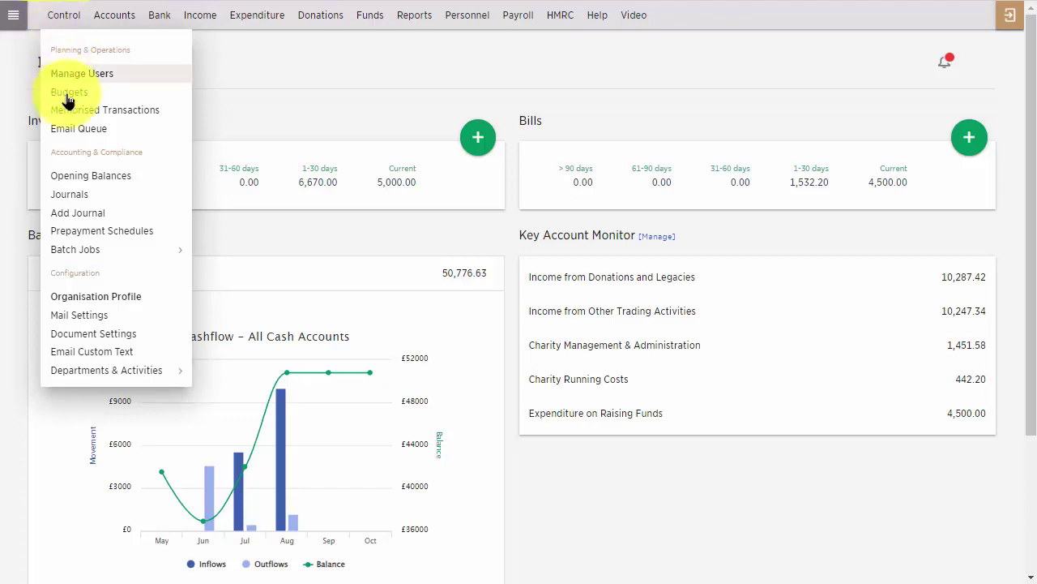
Open the financial year closure check and list the transactions whose income or expenditure items are not analysed to funds.
mouse_move(154, 247)
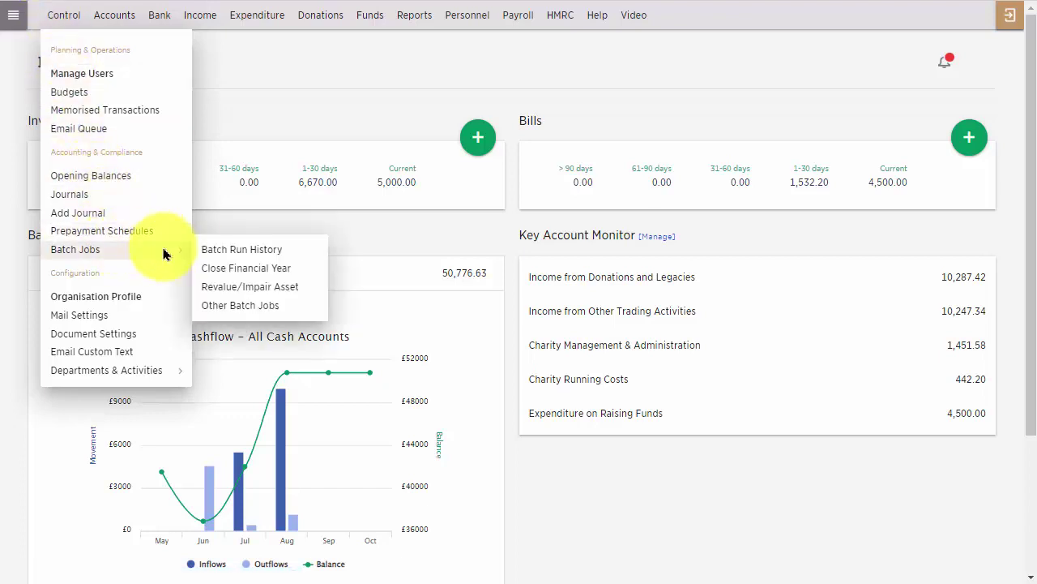
left_click(214, 273)
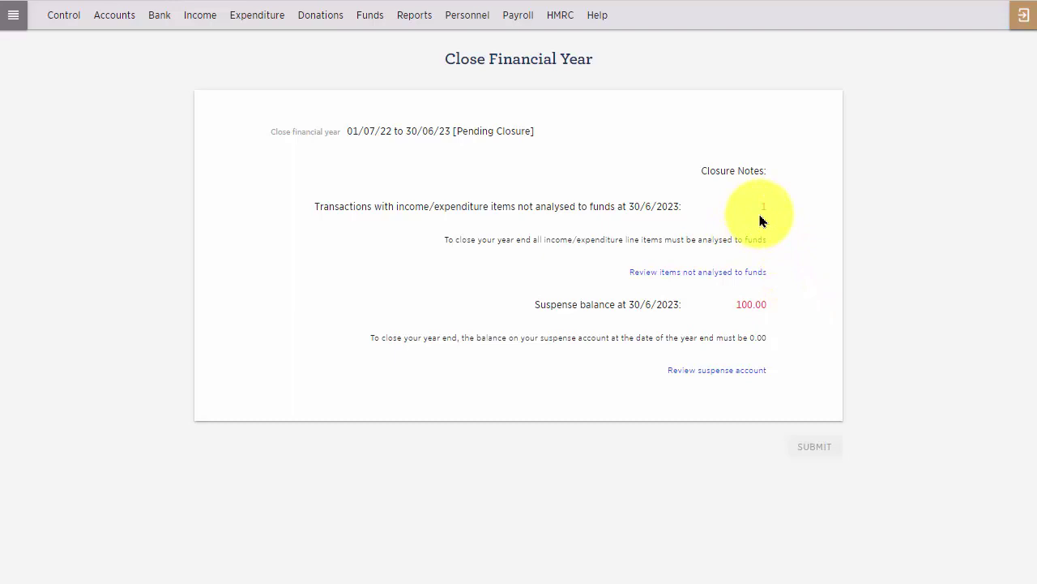
left_click(685, 274)
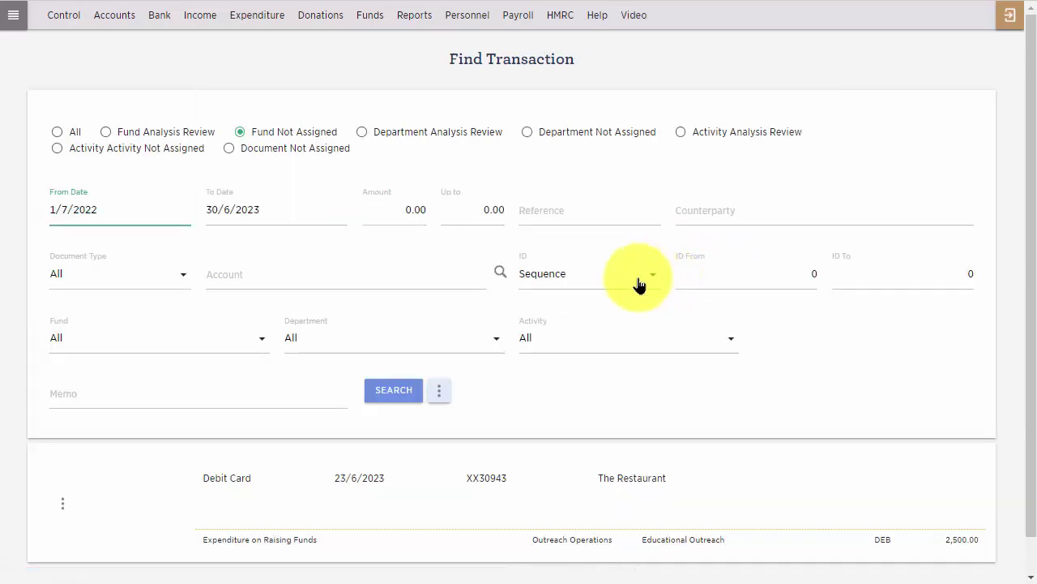
left_click(97, 18)
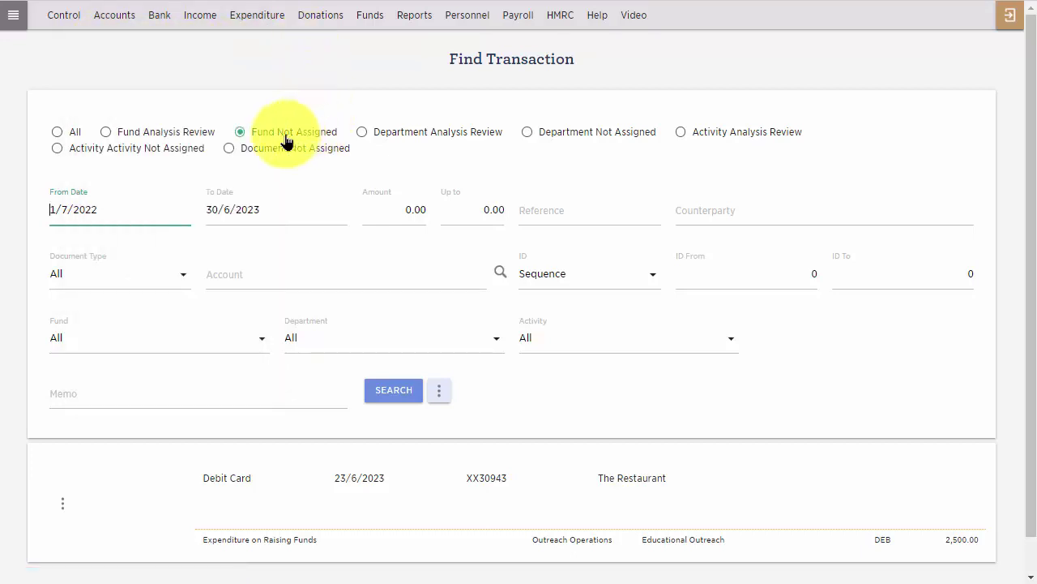
left_click(239, 136)
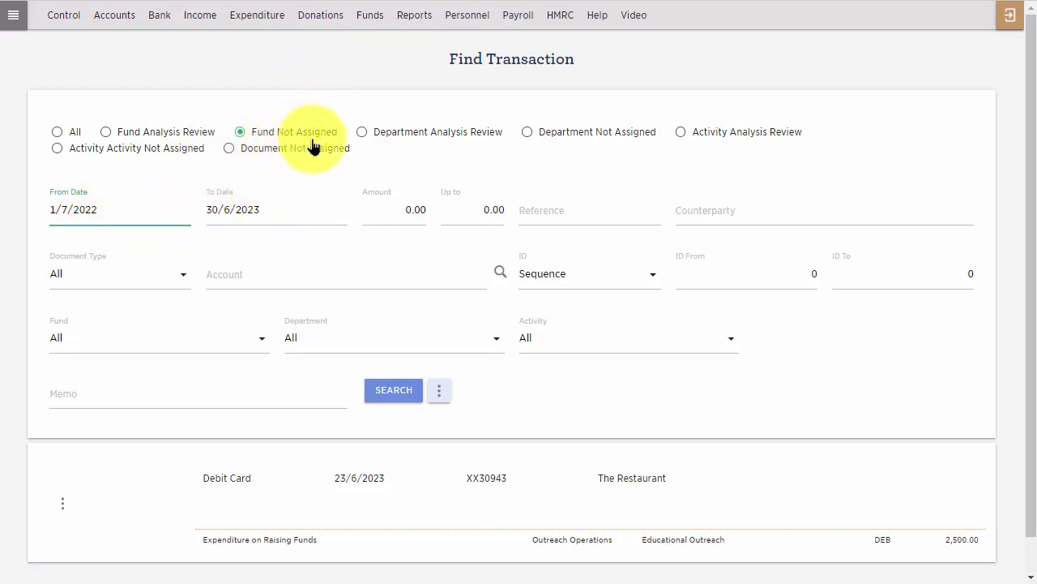
mouse_move(410, 528)
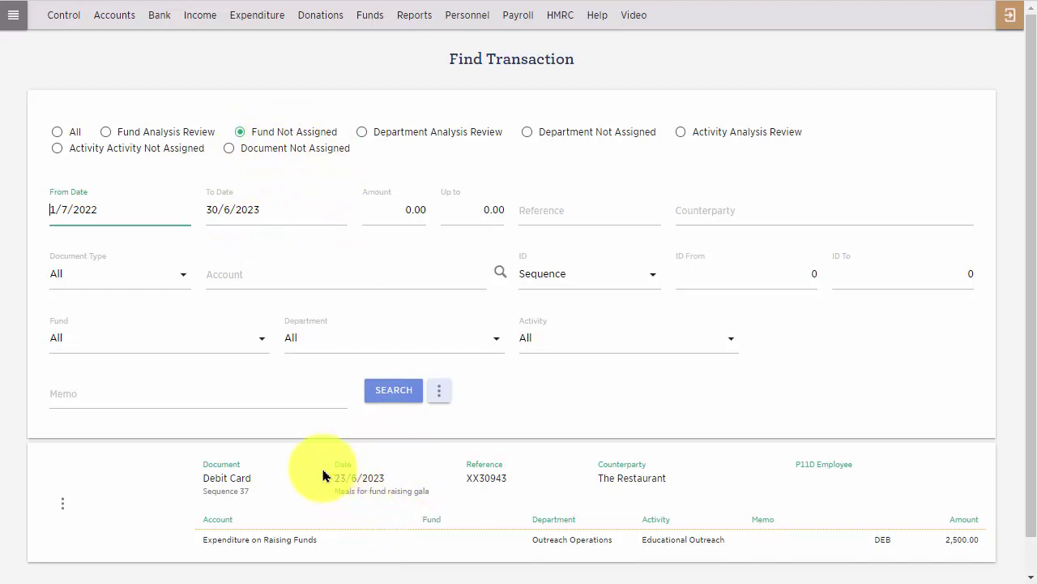
Analyse The Restaurant debit card transaction, assigning its Expenditure on Raising Funds line to General Fund (U), and submit it.
left_click(62, 504)
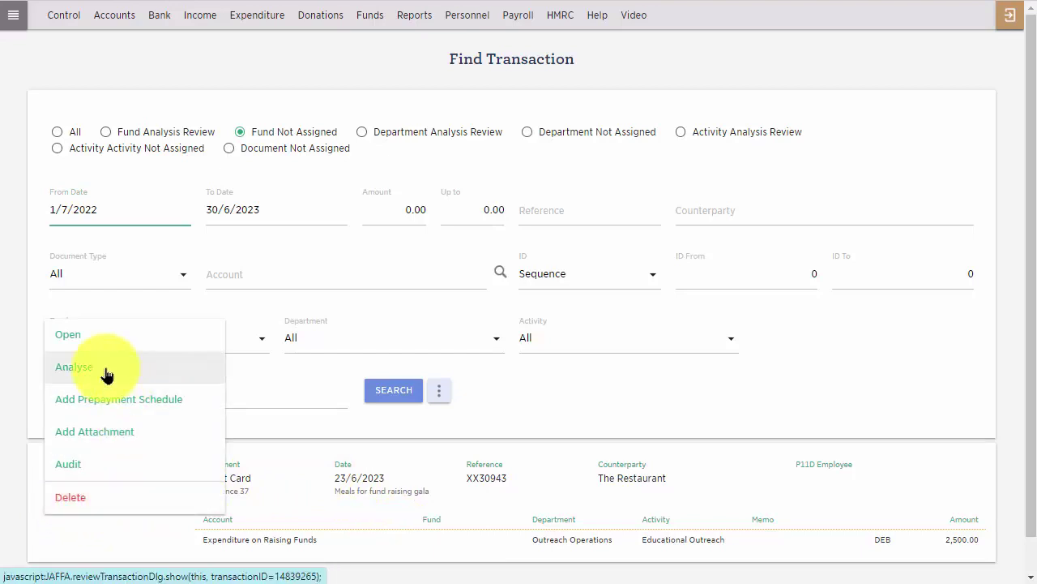
left_click(73, 366)
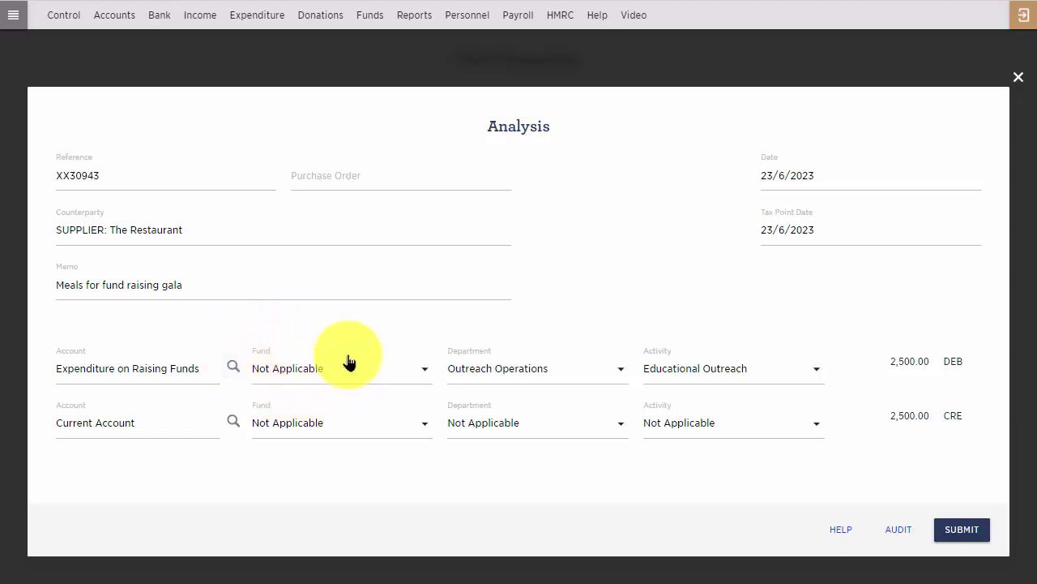
left_click(297, 373)
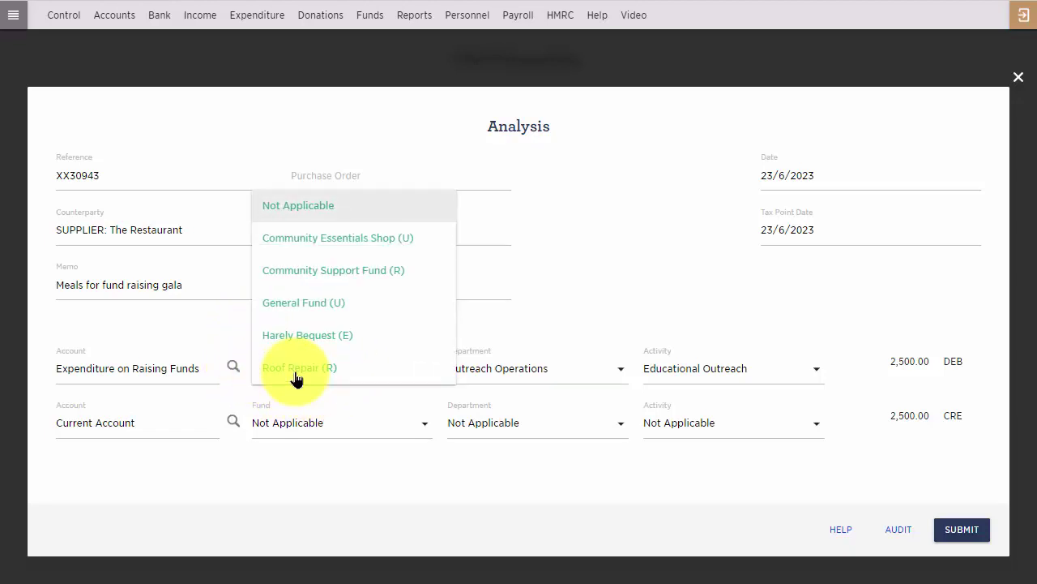
left_click(294, 307)
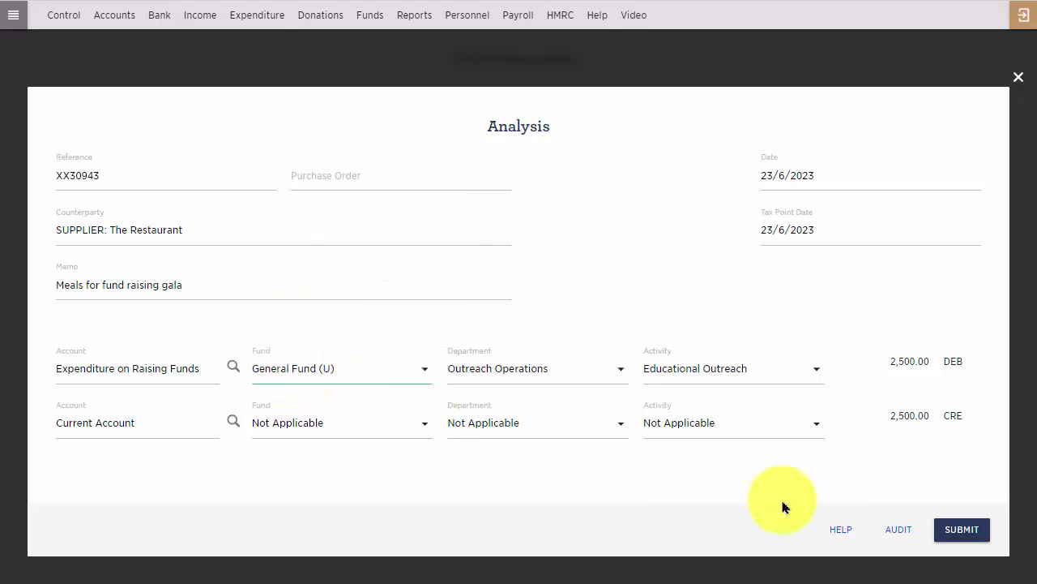
left_click(962, 531)
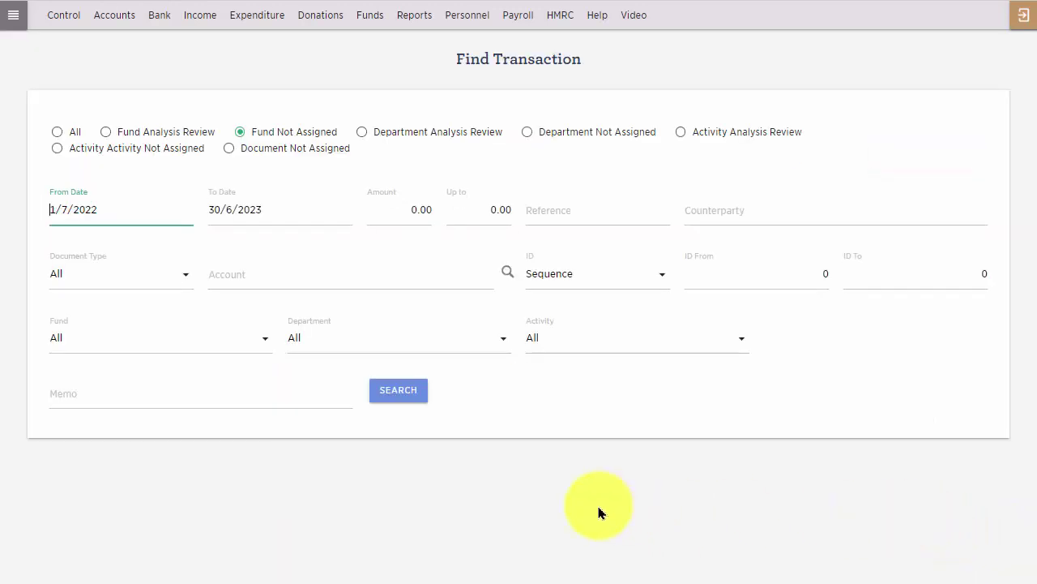
Return to the financial year closure check and review the suspense account's brought forward balance.
left_click(68, 17)
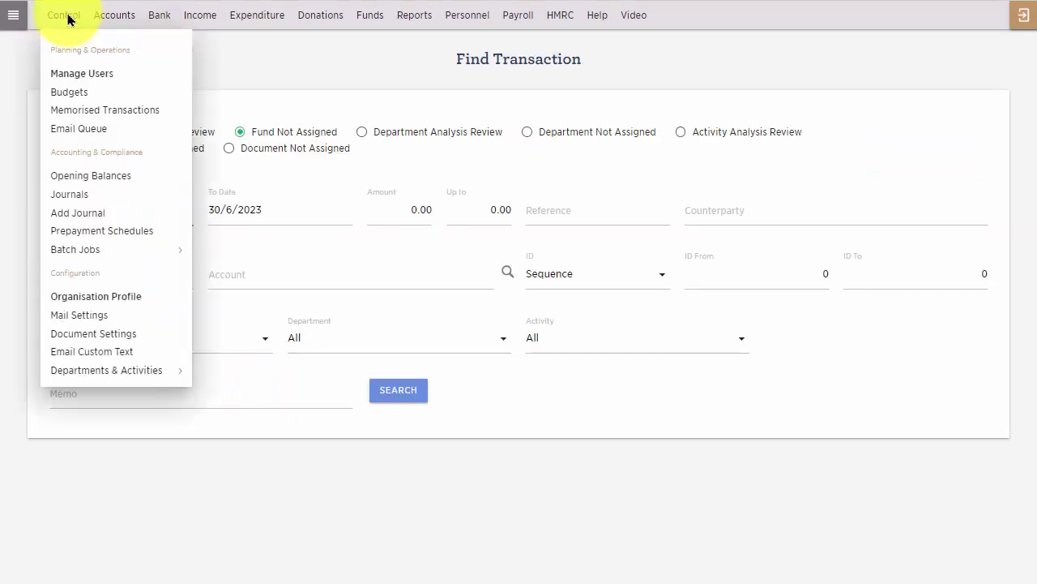
mouse_move(86, 249)
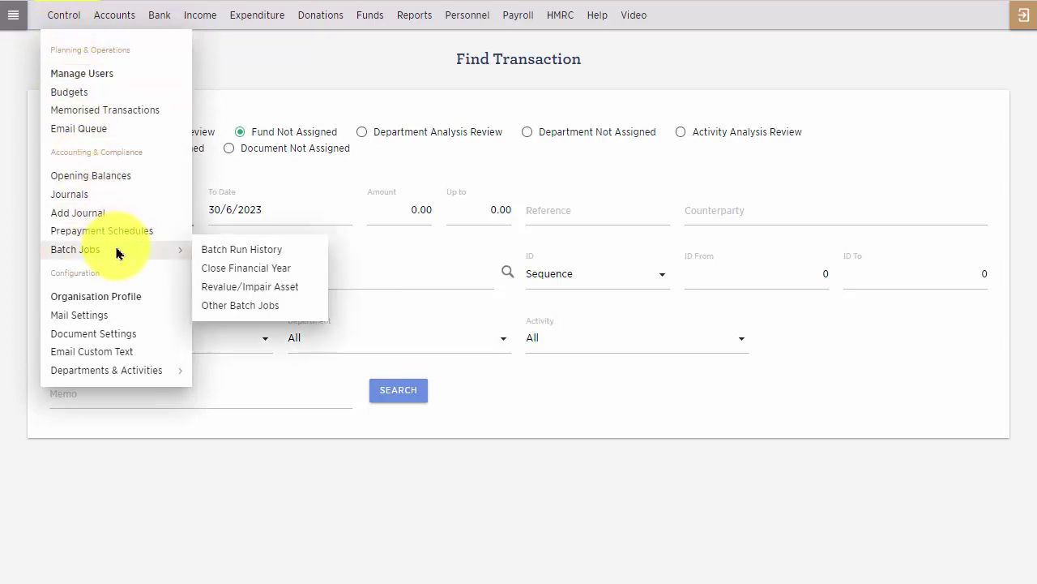
left_click(209, 269)
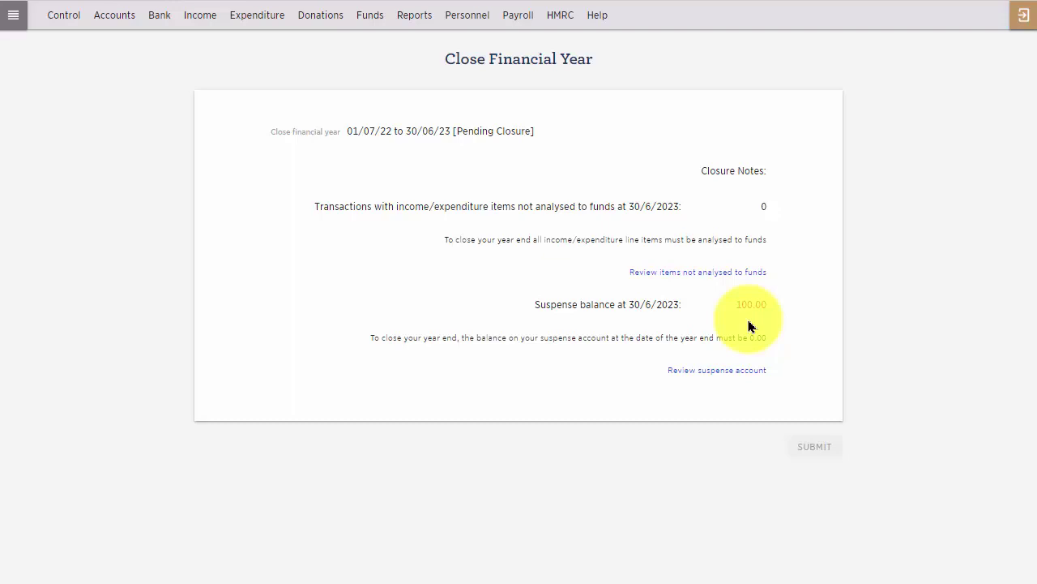
left_click(744, 371)
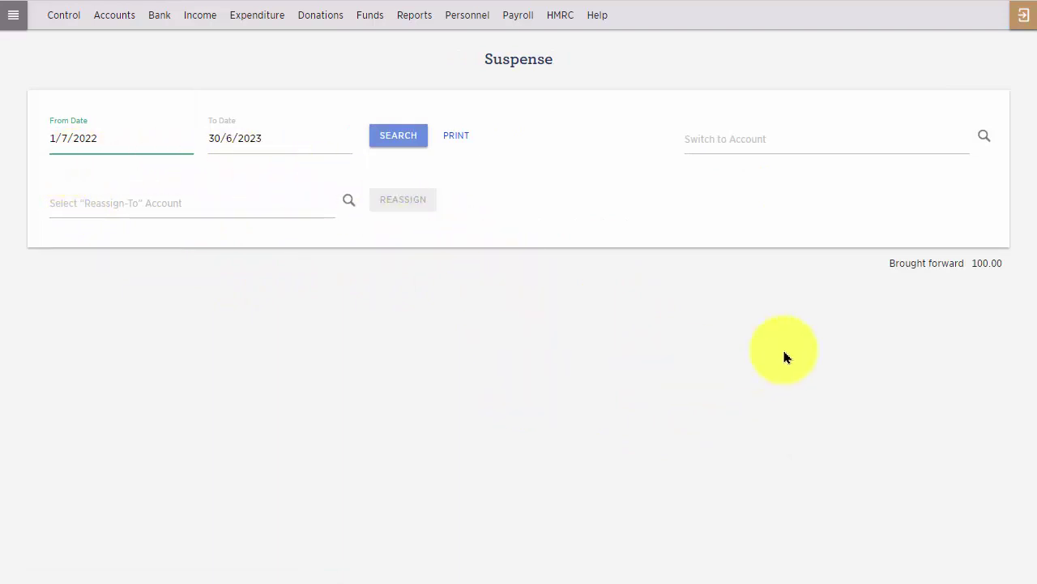
left_click_drag(892, 263, 1004, 258)
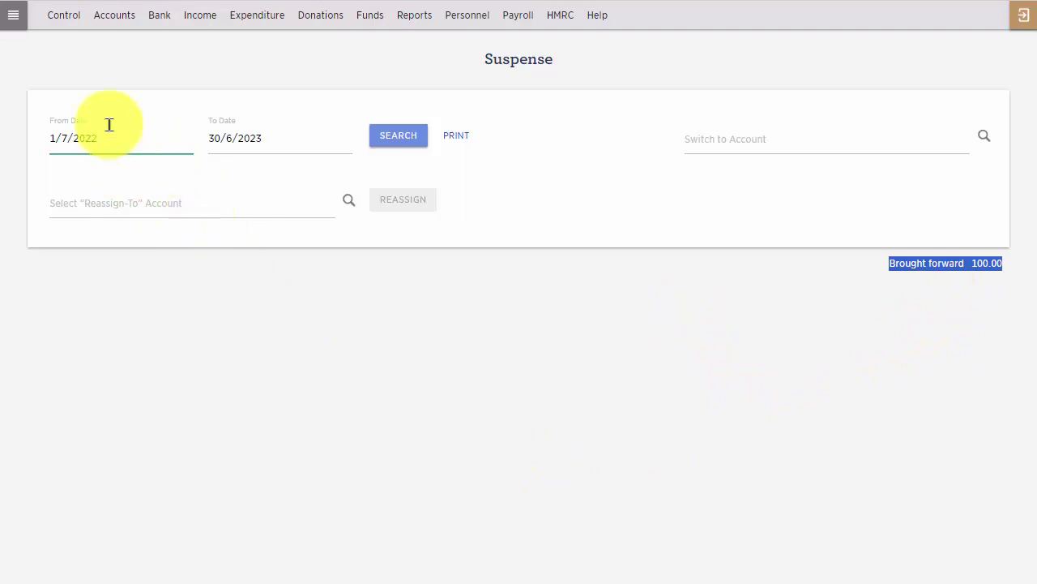
Open the Opening Balance Control Panel and check the opening suspense balance in its progress notes.
left_click(61, 24)
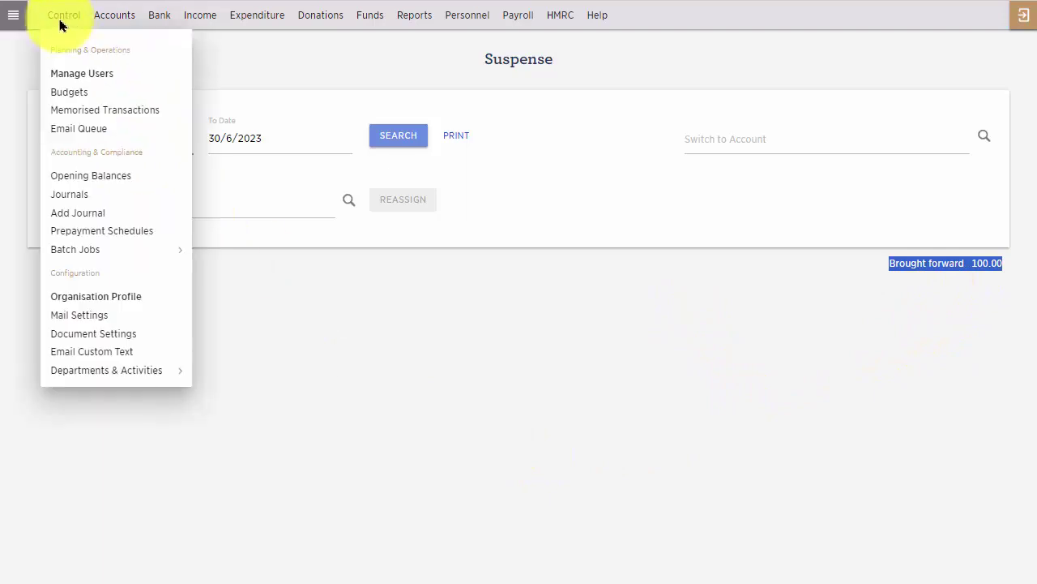
left_click(86, 177)
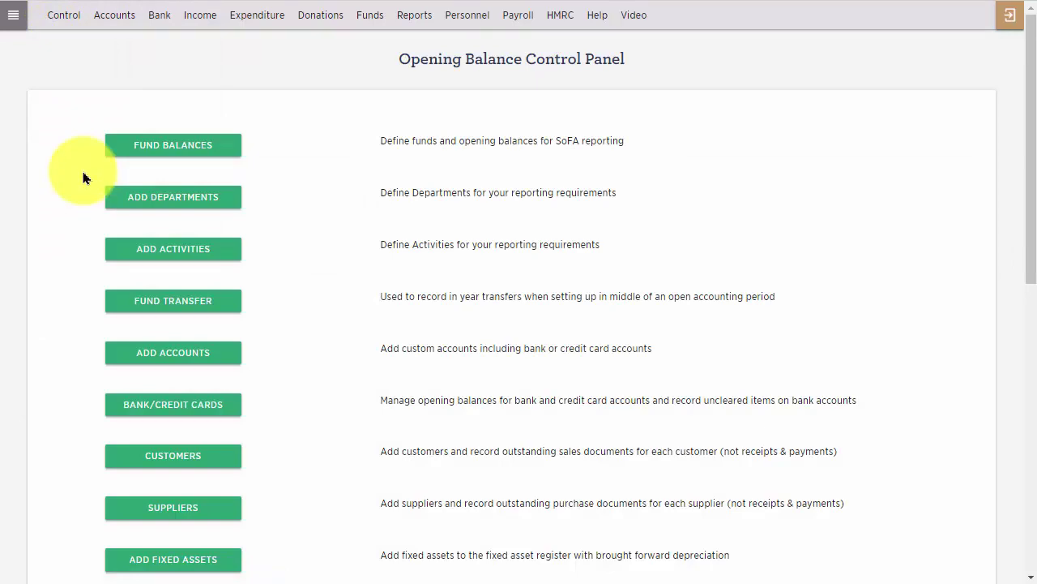
scroll(84, 178, "down", 1)
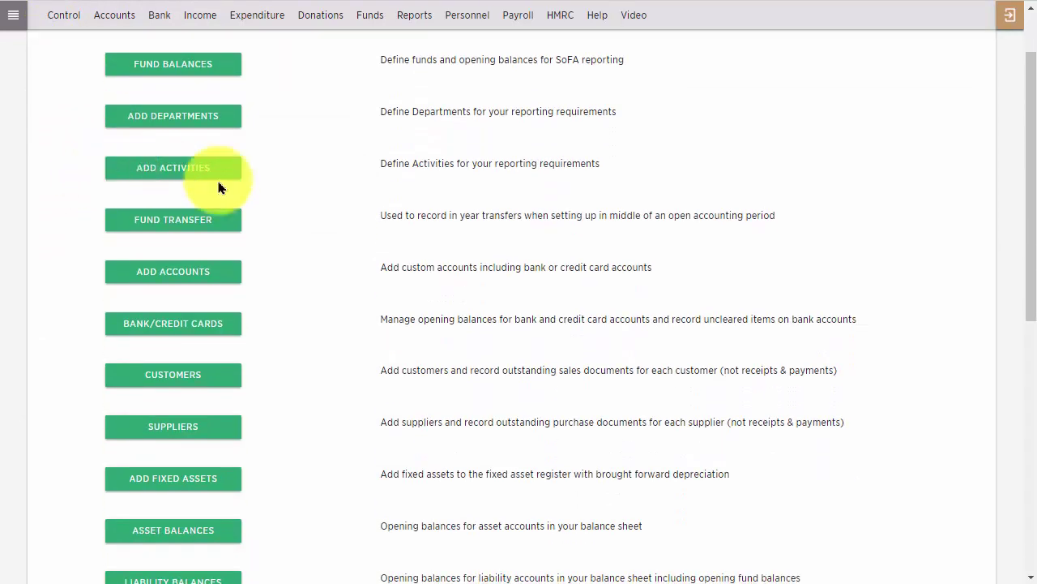
scroll(222, 185, "down", 4)
scroll(258, 211, "down", 3)
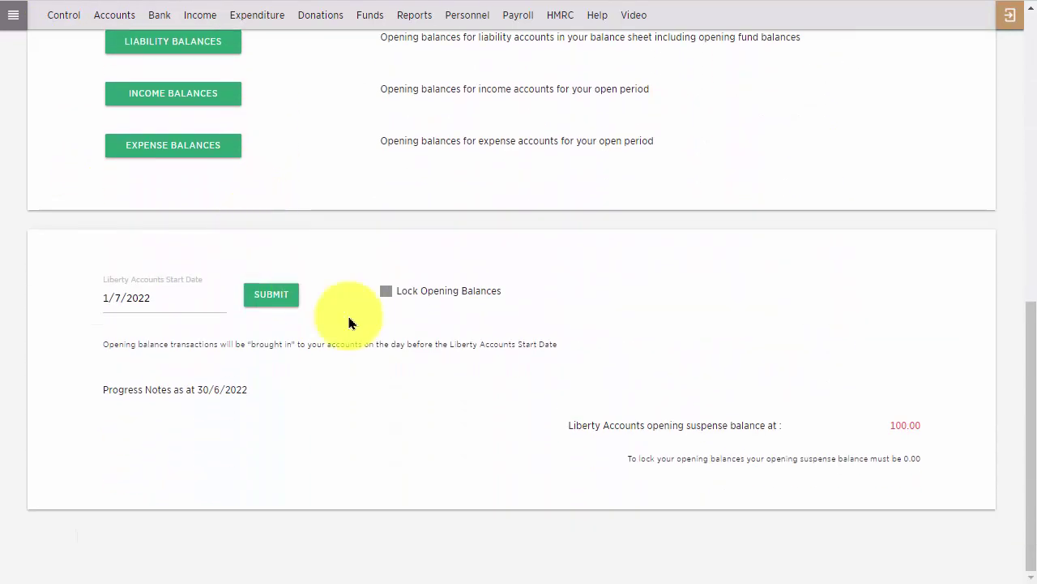
left_click_drag(568, 433, 911, 423)
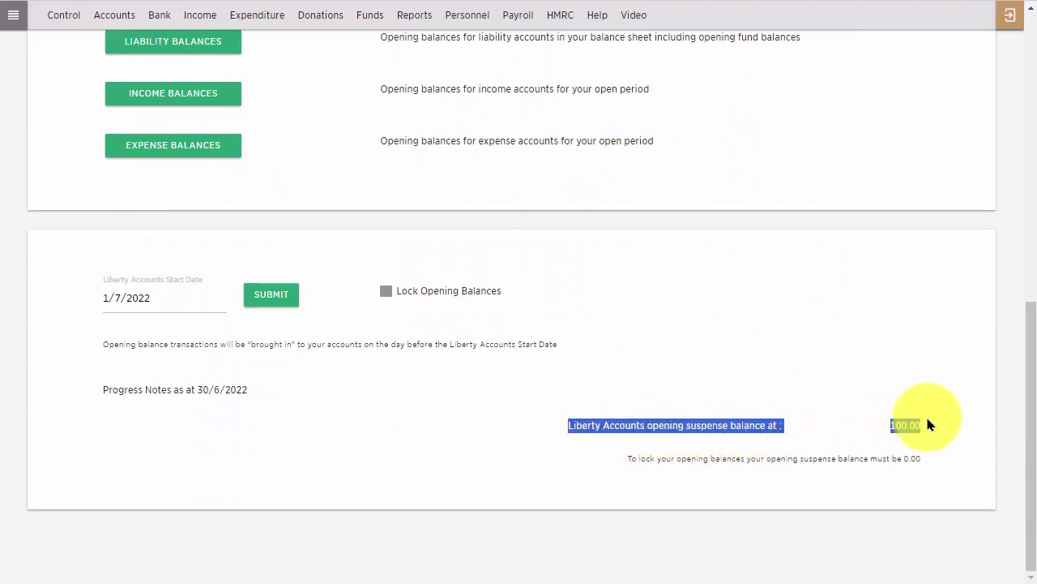
left_click(807, 362)
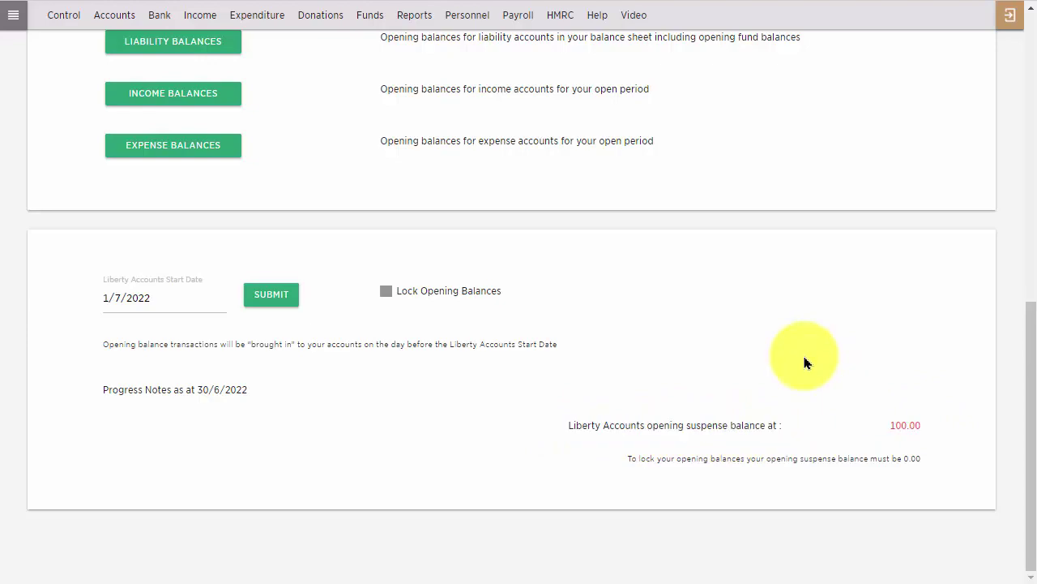
scroll(807, 362, "up", 8)
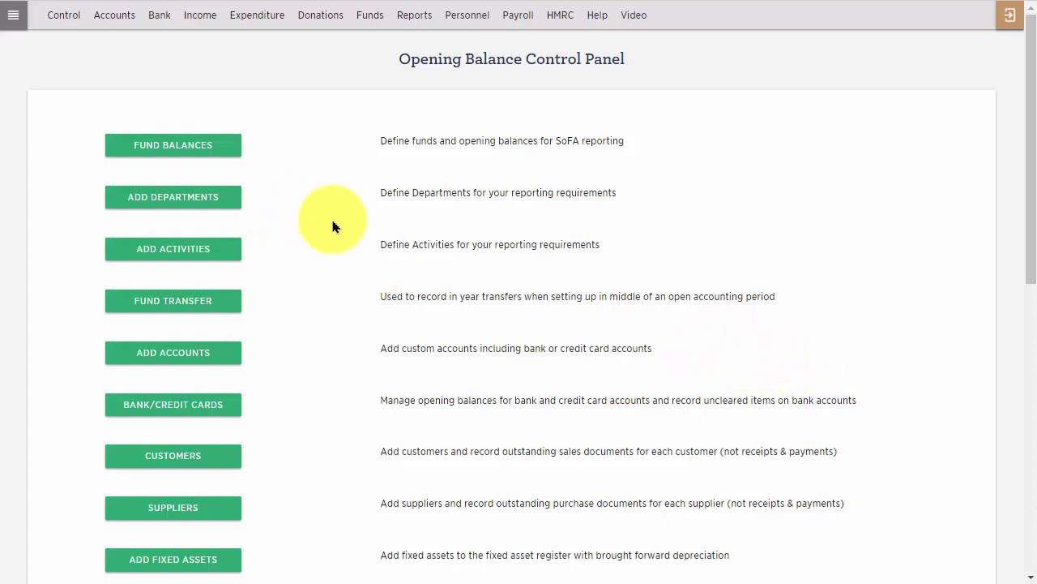
Review the General Fund's opening balance in the fund balances brought in, and return to the Opening Balance Control Panel.
left_click(165, 155)
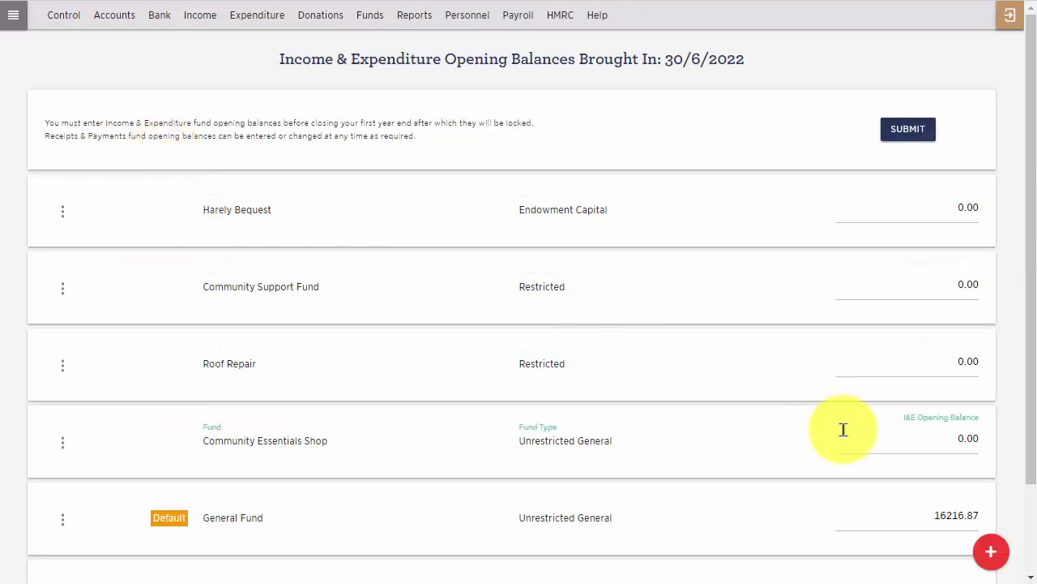
scroll(892, 433, "down", 1)
left_click_drag(924, 434, 986, 442)
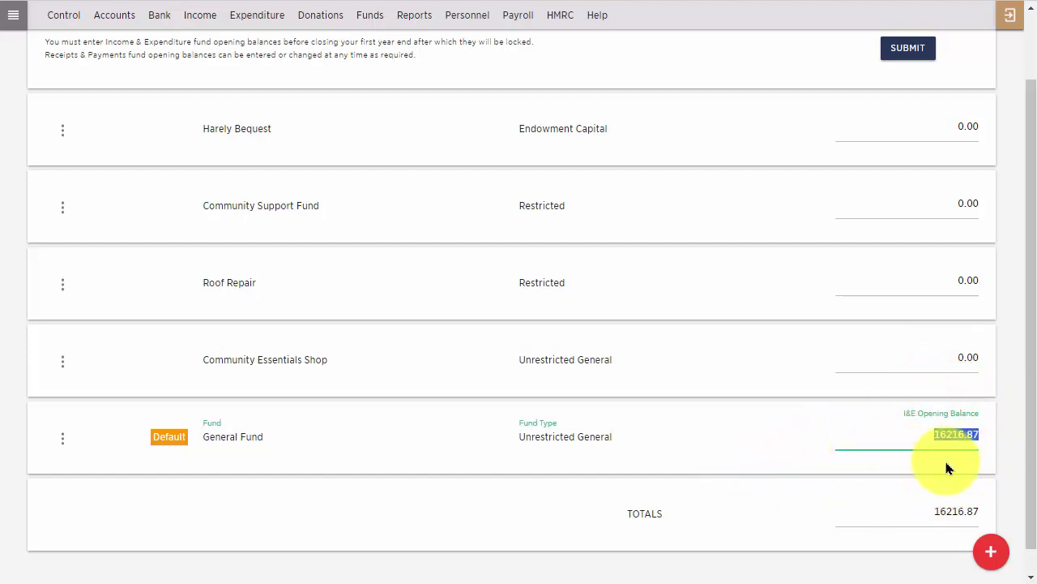
scroll(542, 286, "up", 1)
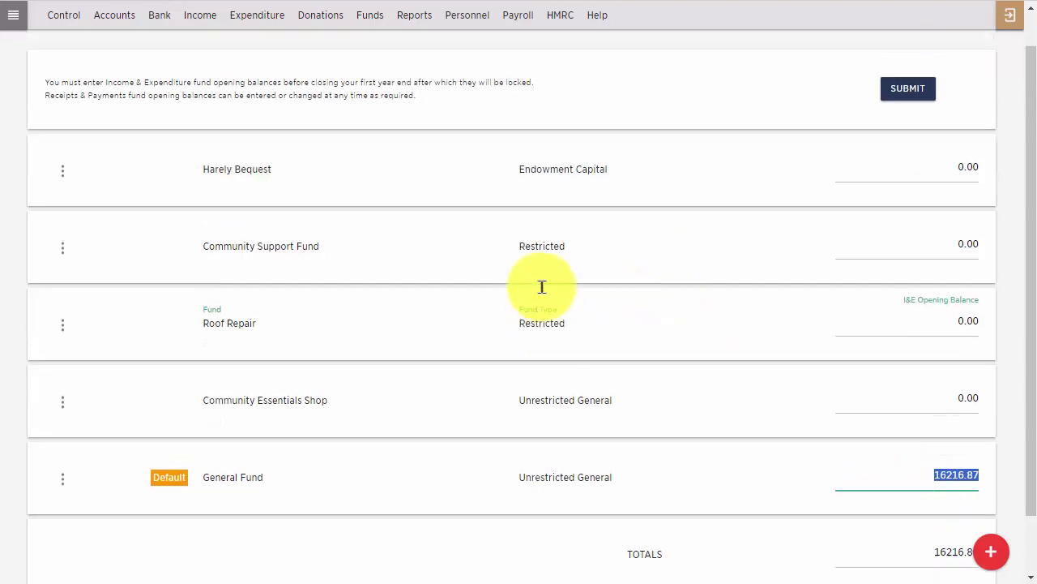
scroll(542, 286, "up", 1)
right_click(186, 65)
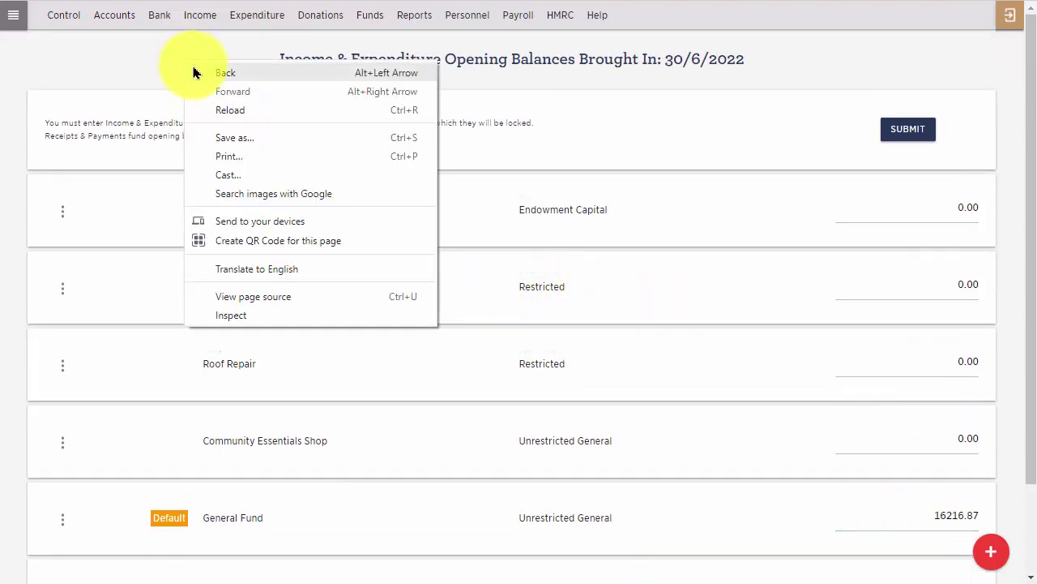
left_click(226, 73)
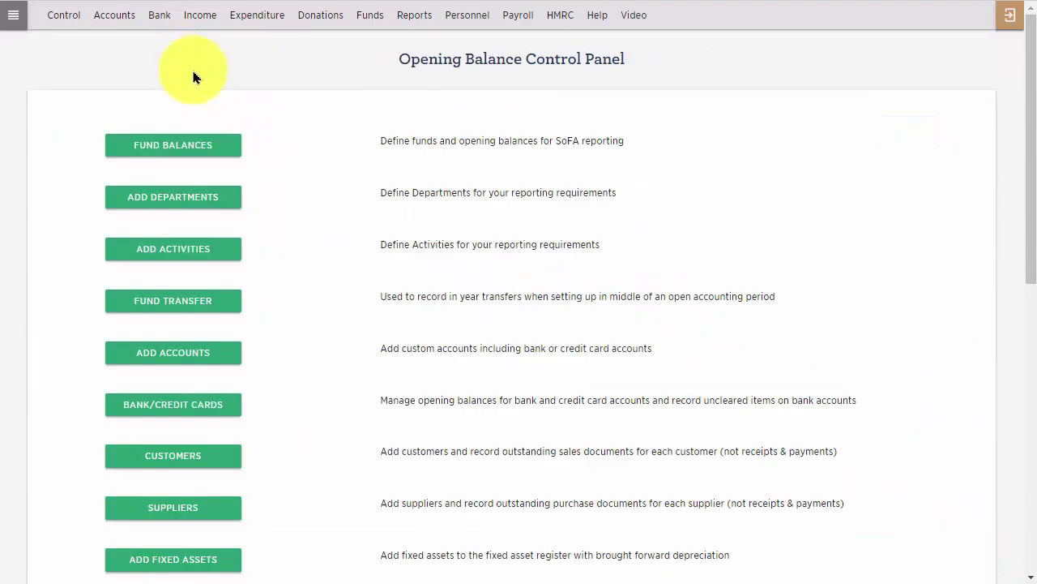
Check the Current Account's opening balance in the bank and credit card balances, and return to the control panel.
left_click(172, 409)
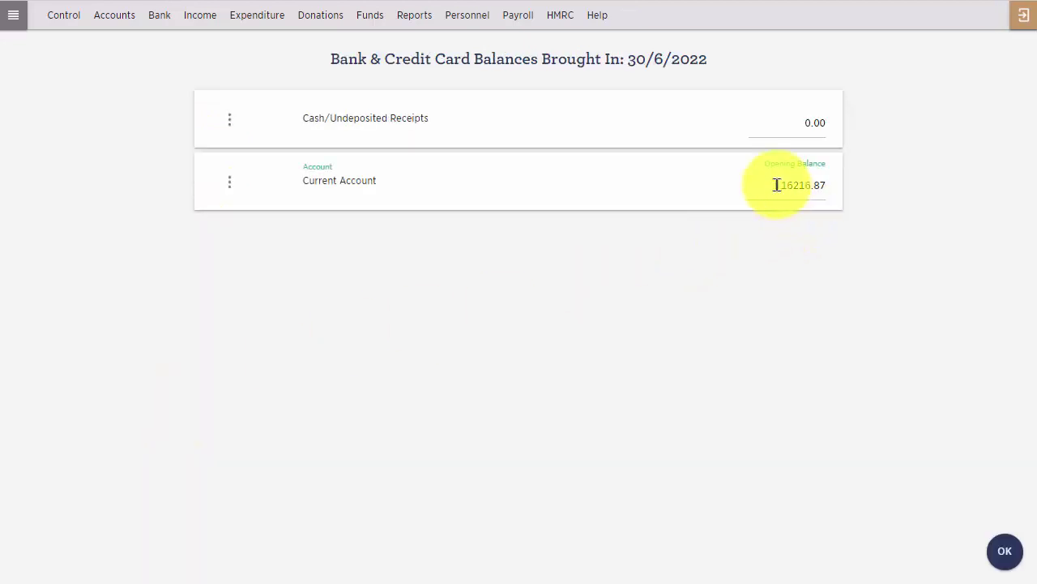
left_click_drag(780, 185, 841, 190)
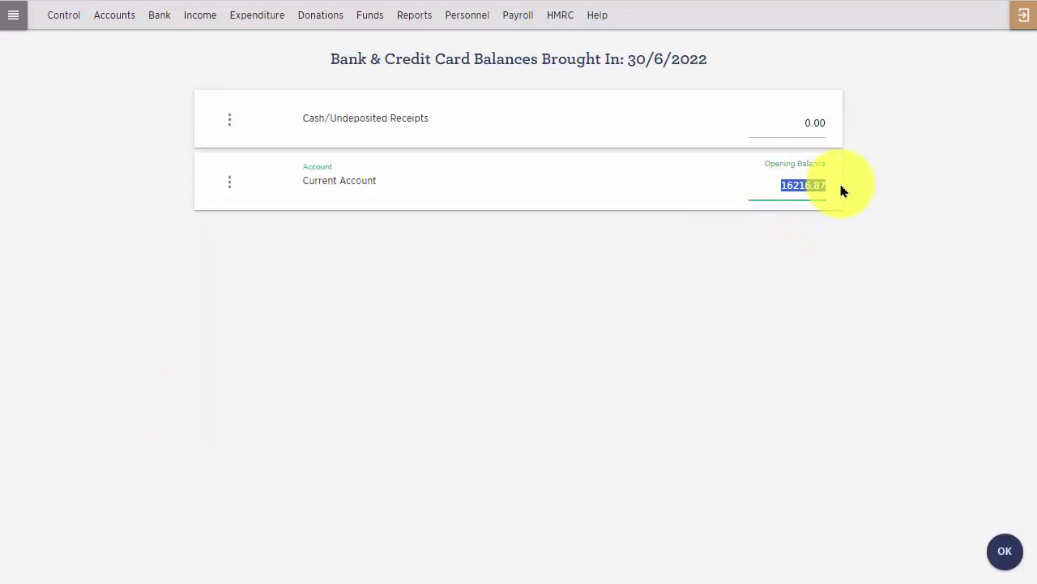
right_click(634, 267)
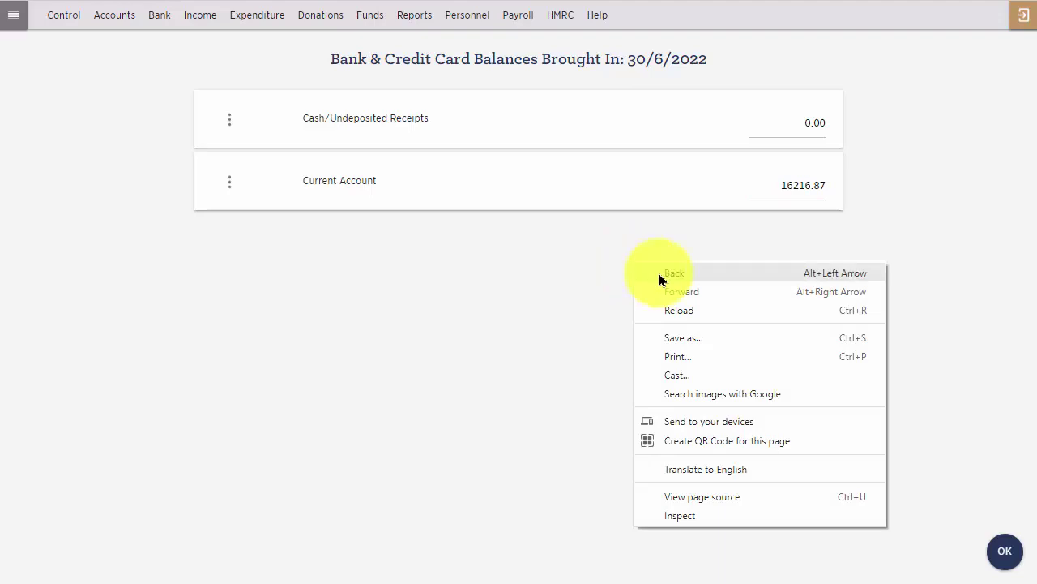
left_click(633, 276)
Examine the Gift Aid Pending opening balance among the asset balances brought in.
scroll(488, 308, "down", 2)
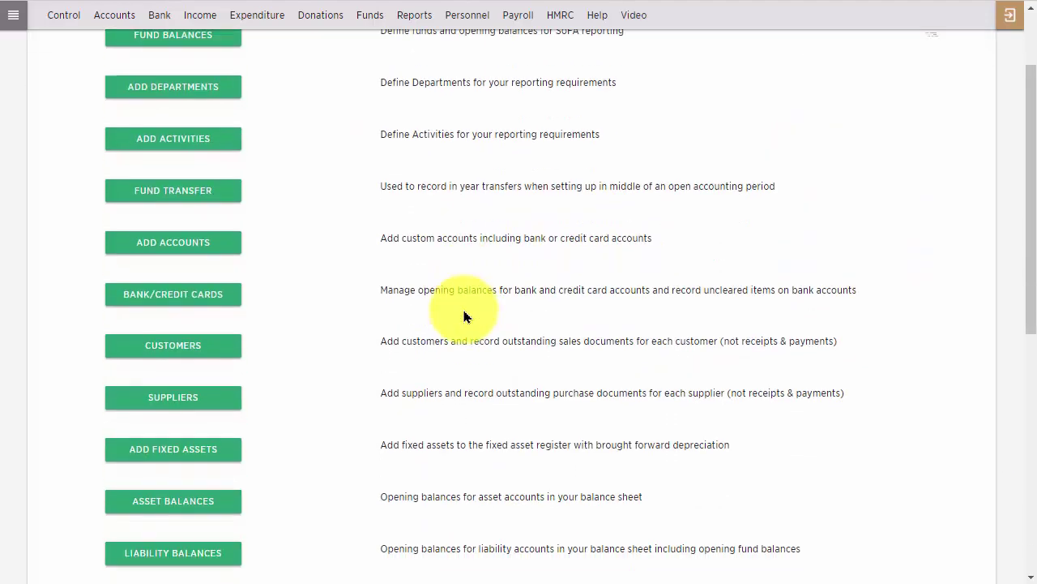
left_click(139, 451)
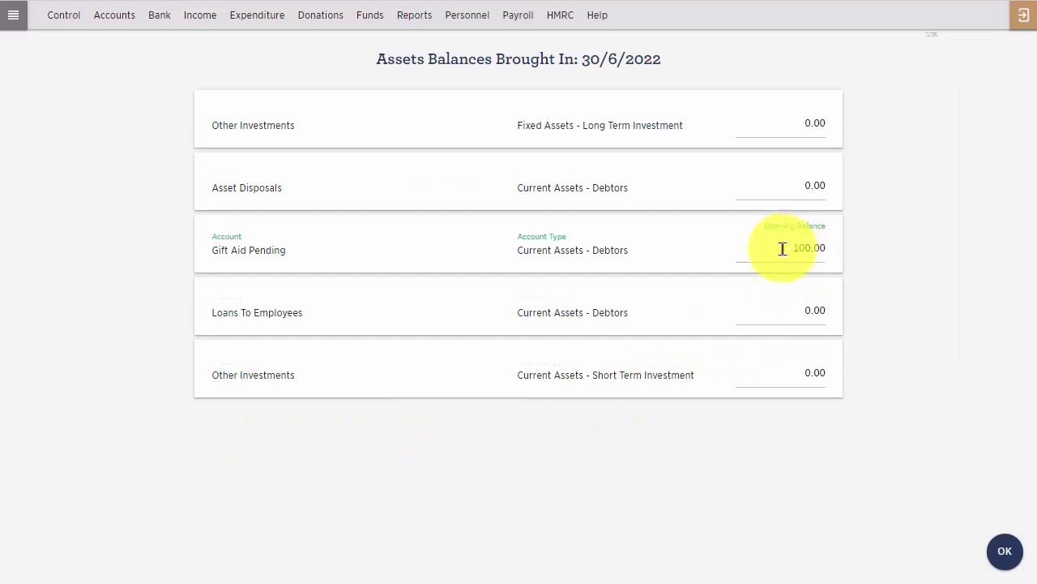
left_click_drag(782, 248, 823, 241)
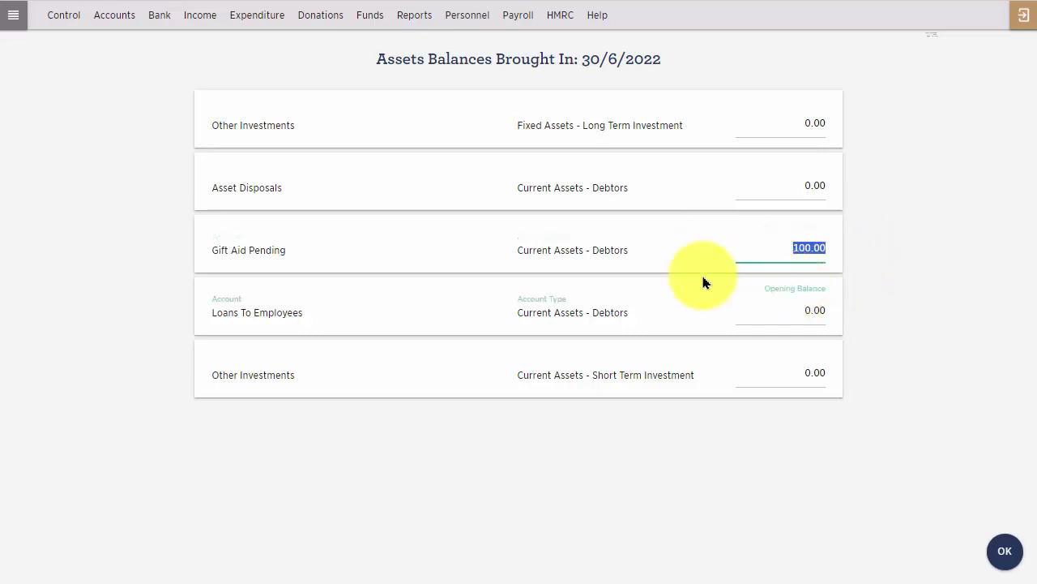
Leave the asset balances brought in and return to the Opening Balance Control Panel.
left_click(64, 25)
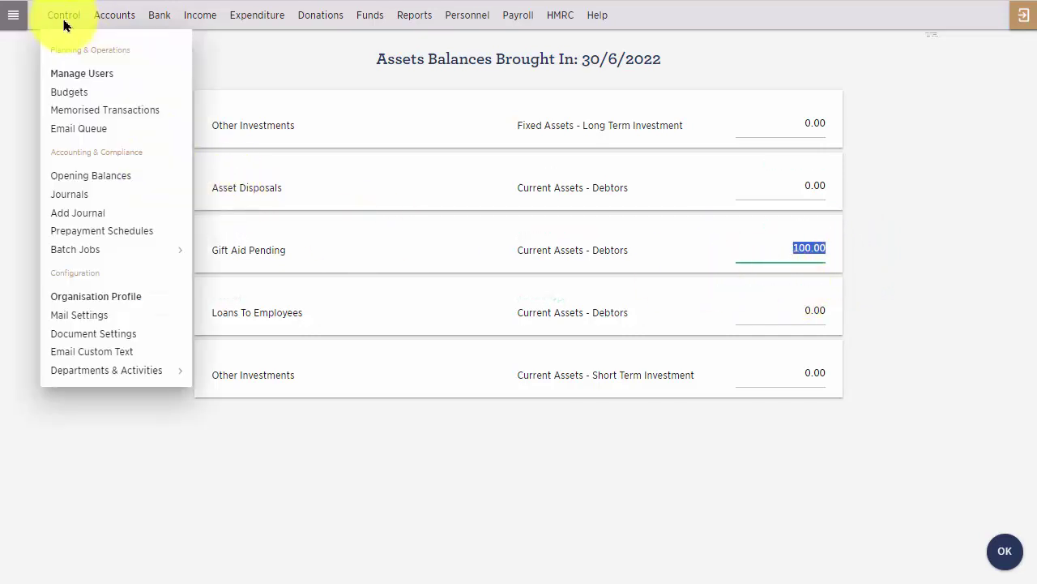
right_click(242, 65)
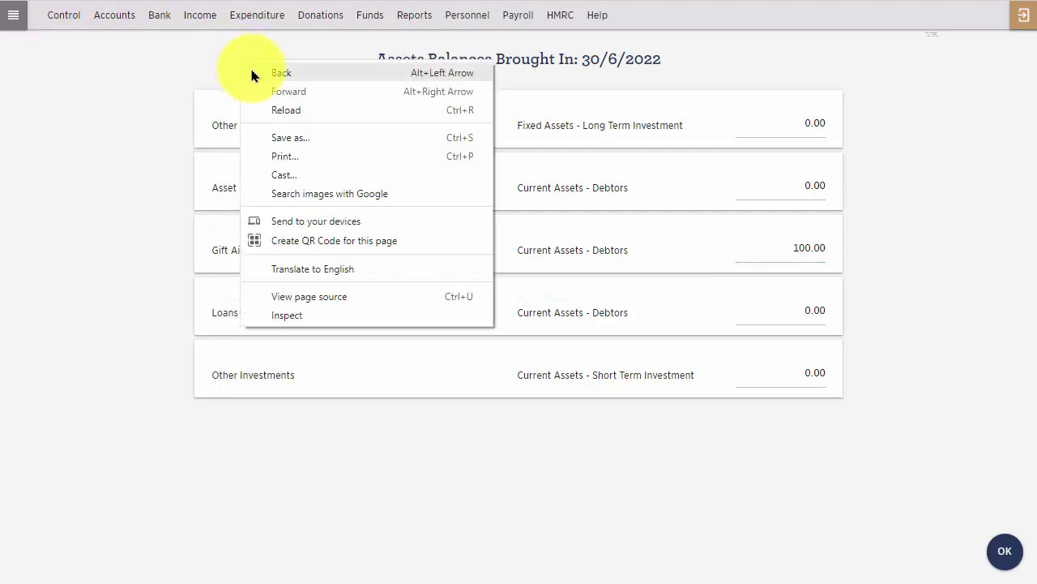
left_click(251, 76)
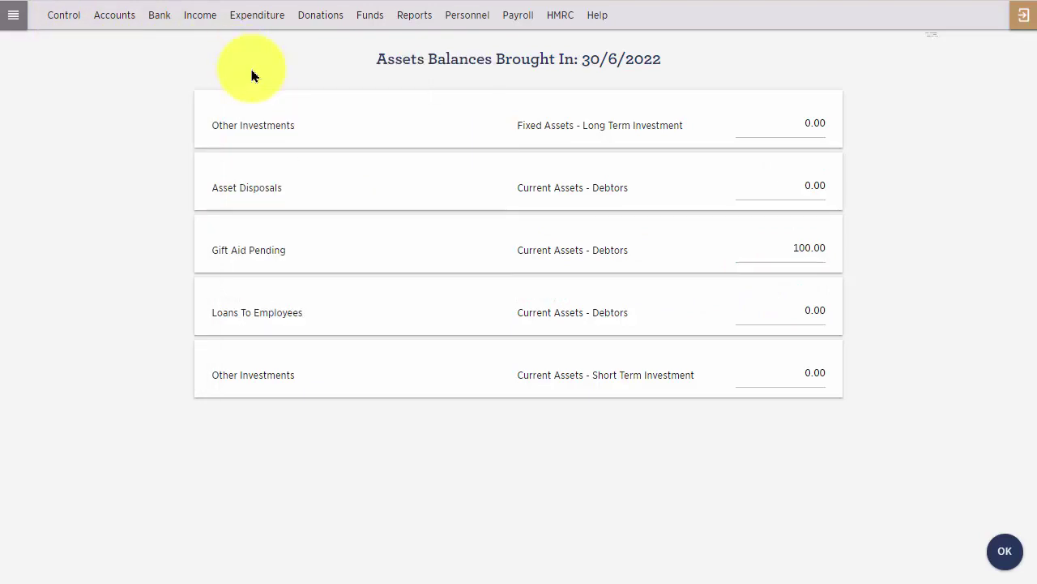
scroll(240, 213, "up", 3)
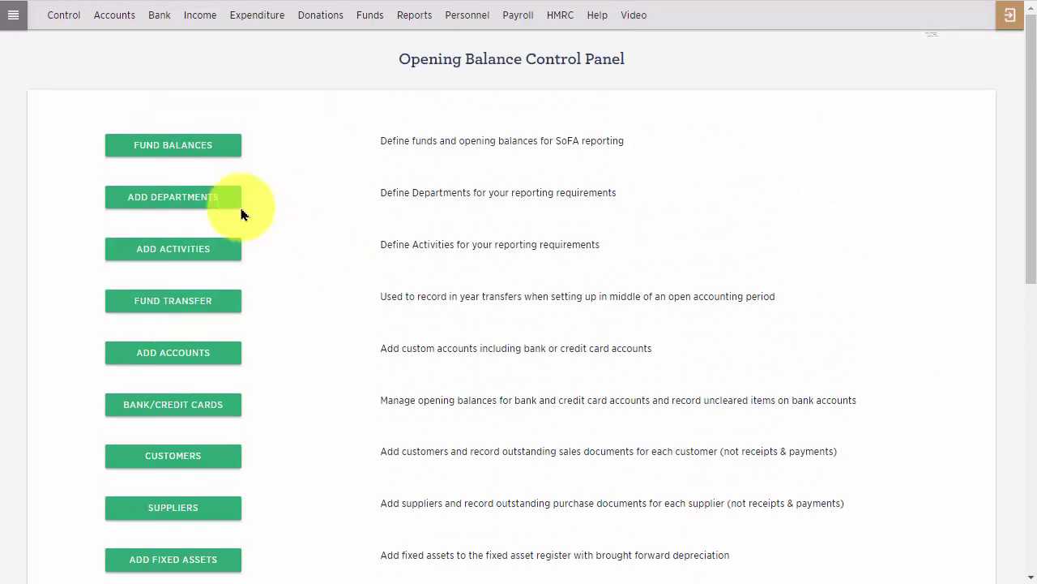
Set the General Fund's income and expenditure opening balance to 16316.87, and check the opening suspense balance in the progress notes.
left_click(170, 145)
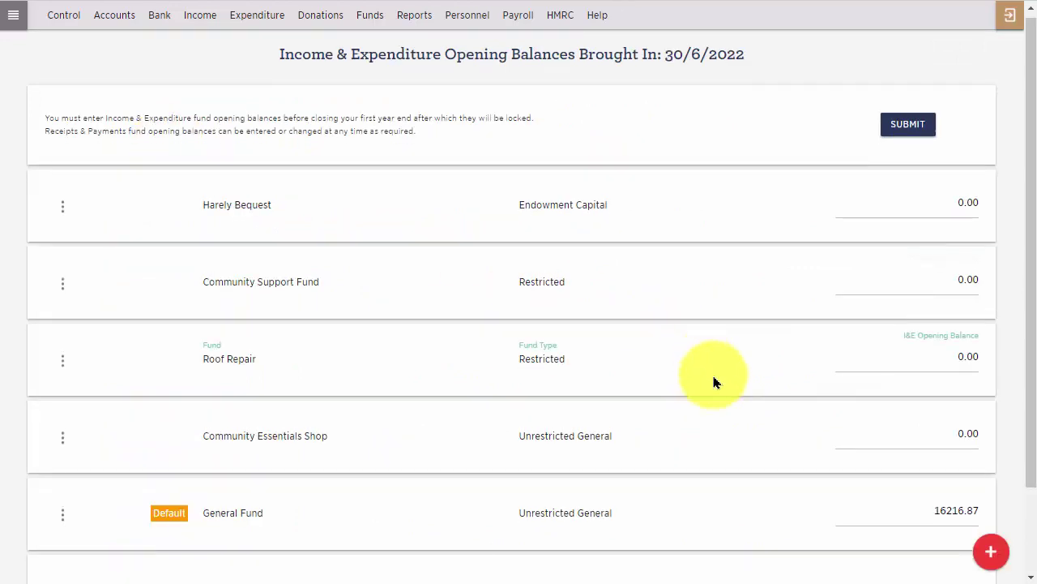
scroll(811, 390, "down", 3)
left_click(949, 410)
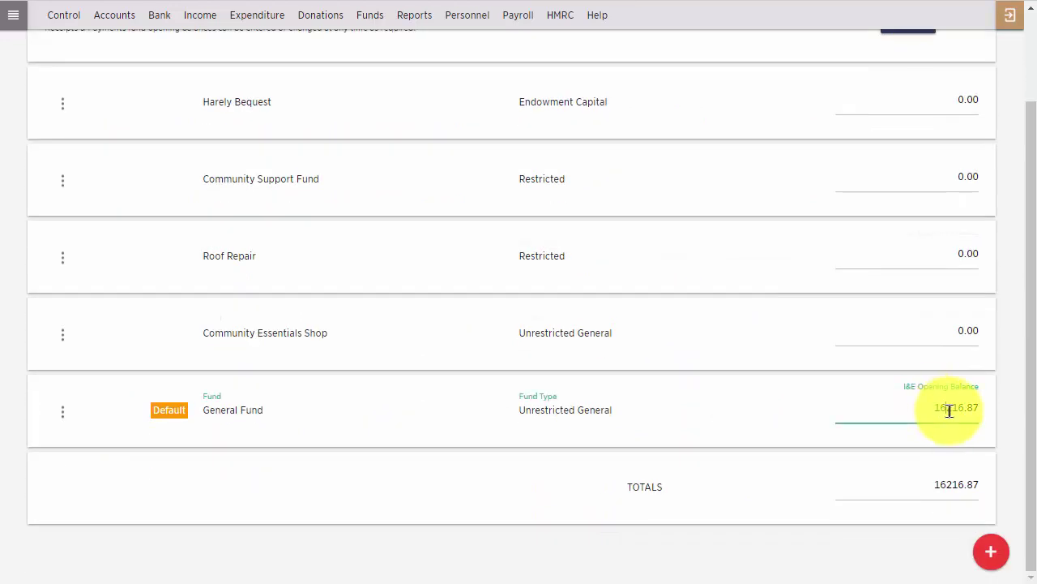
left_click_drag(946, 408, 953, 408)
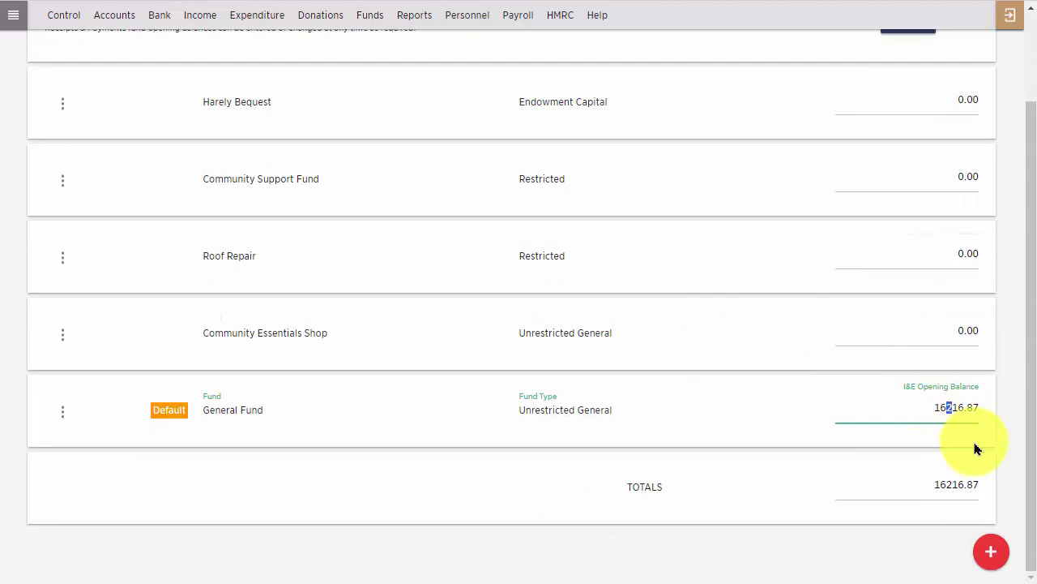
type("3")
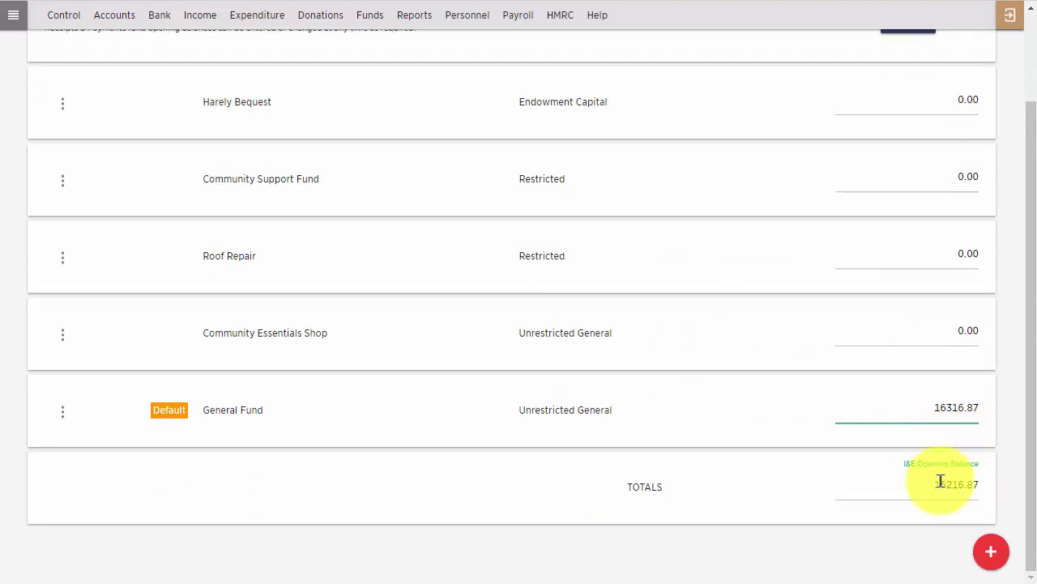
key("Return")
scroll(921, 463, "down", 10)
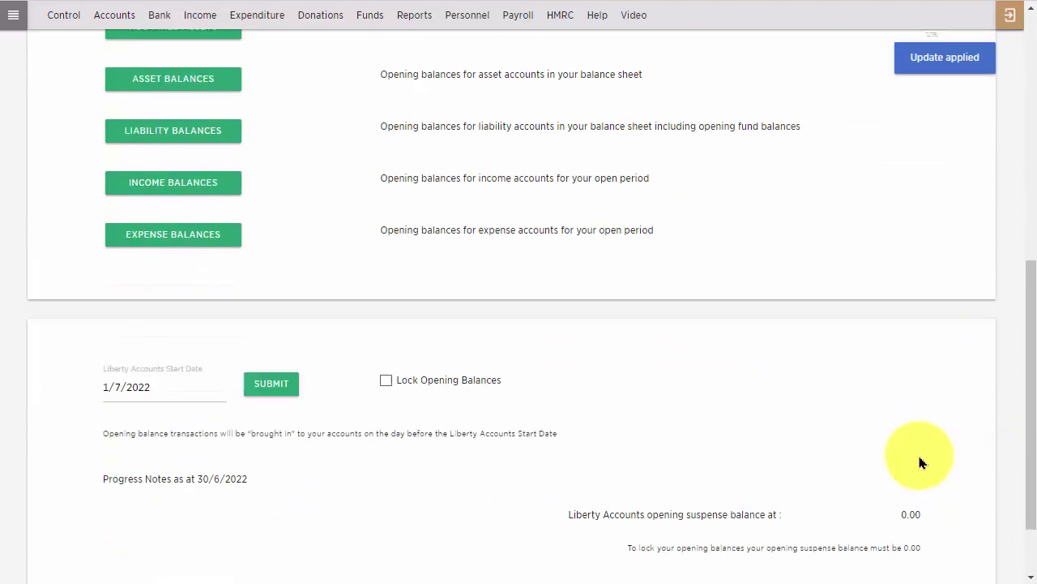
left_click_drag(889, 436, 926, 440)
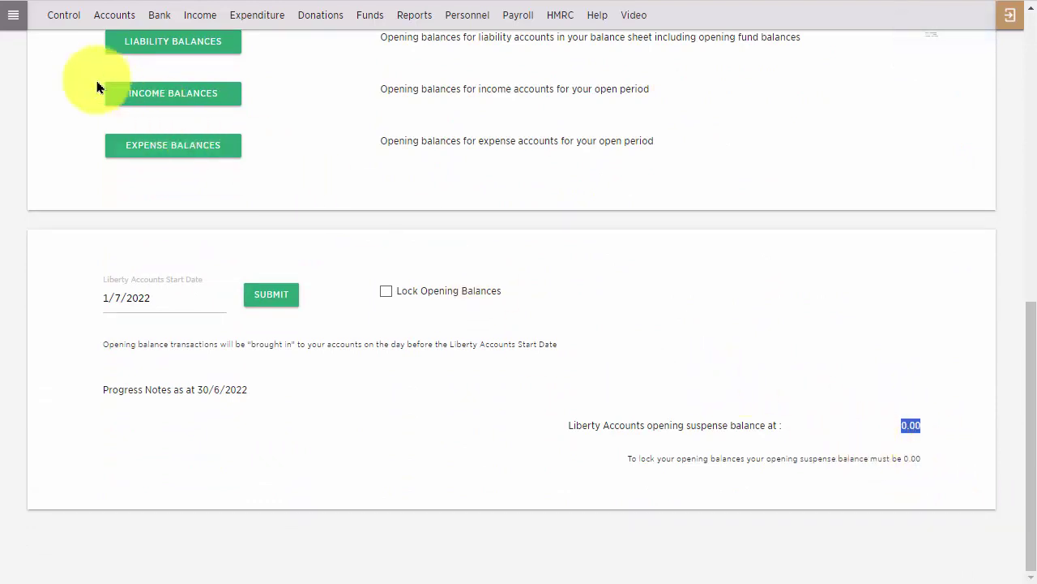
Close the financial year 01/07/22 to 30/06/23 and confirm the closure.
left_click(60, 14)
mouse_move(102, 251)
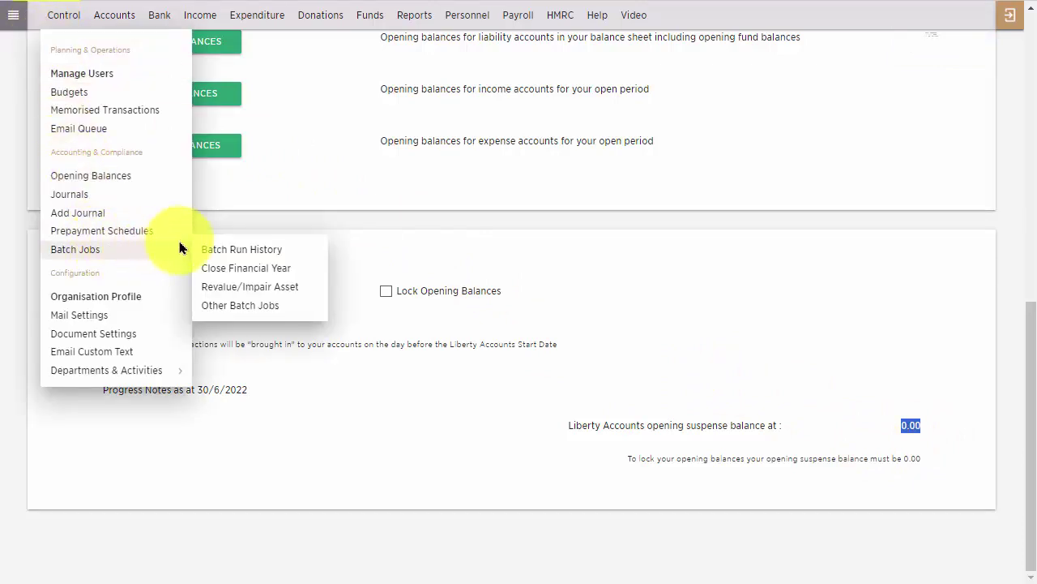
left_click(223, 268)
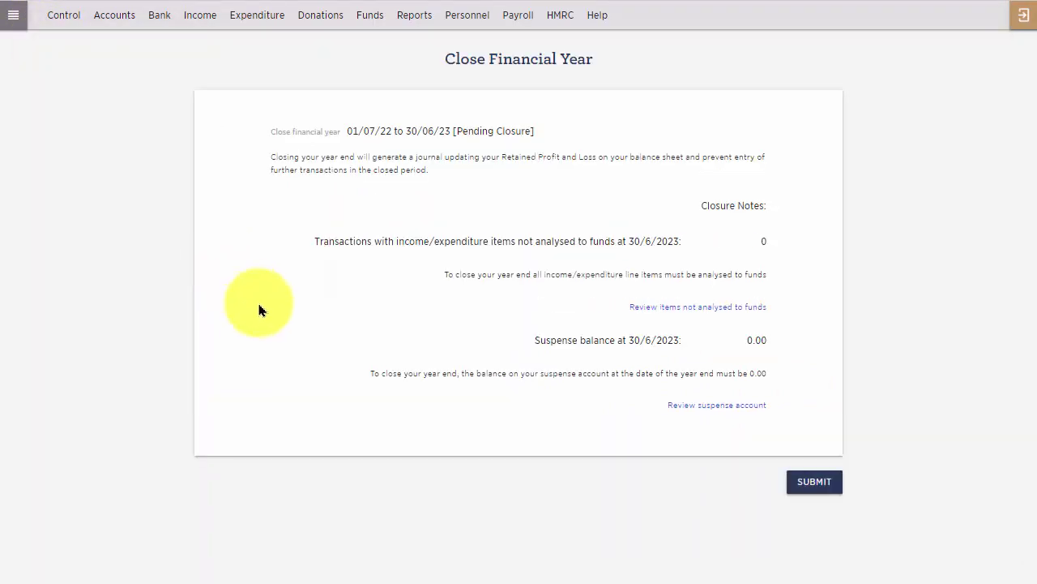
left_click(813, 483)
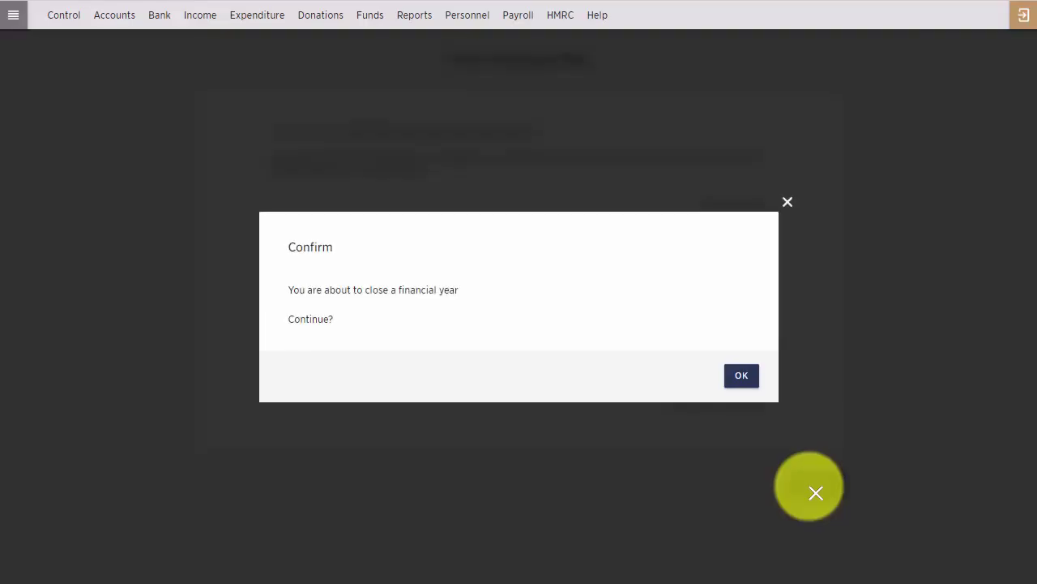
left_click(742, 381)
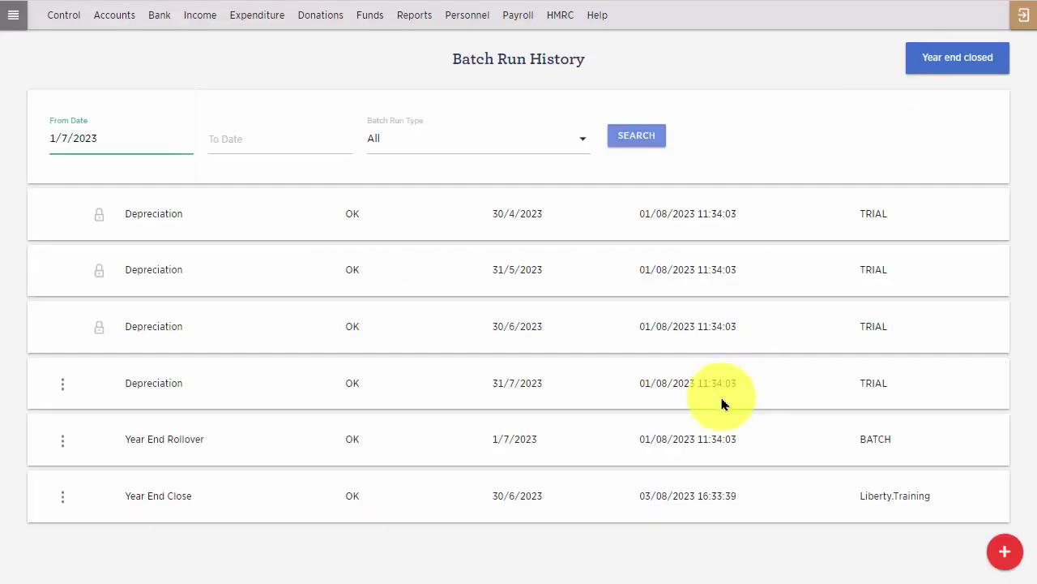
Open the detailed balance sheet report setup and view the accounting periods it offers.
left_click(407, 23)
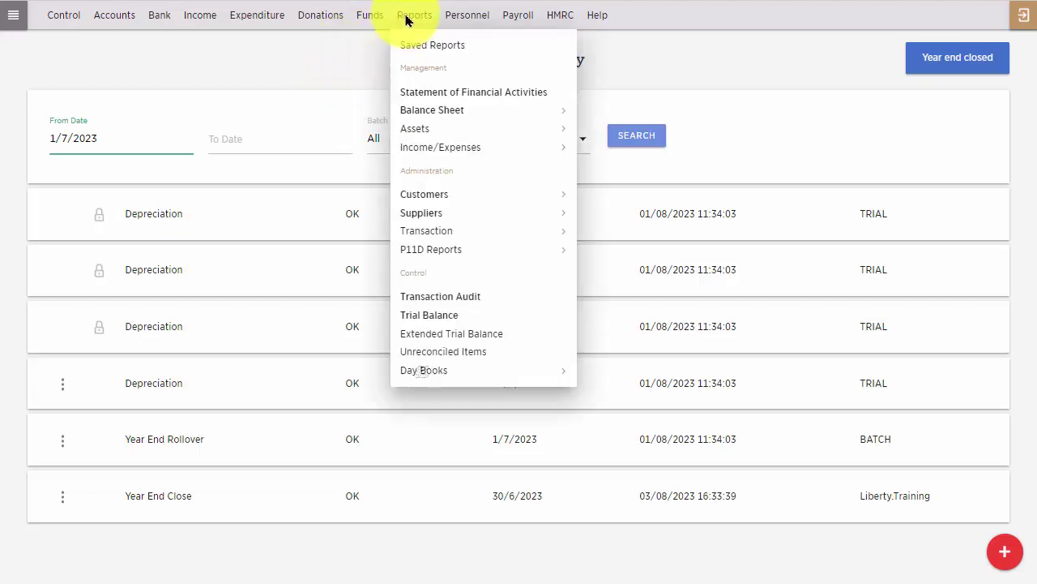
mouse_move(473, 113)
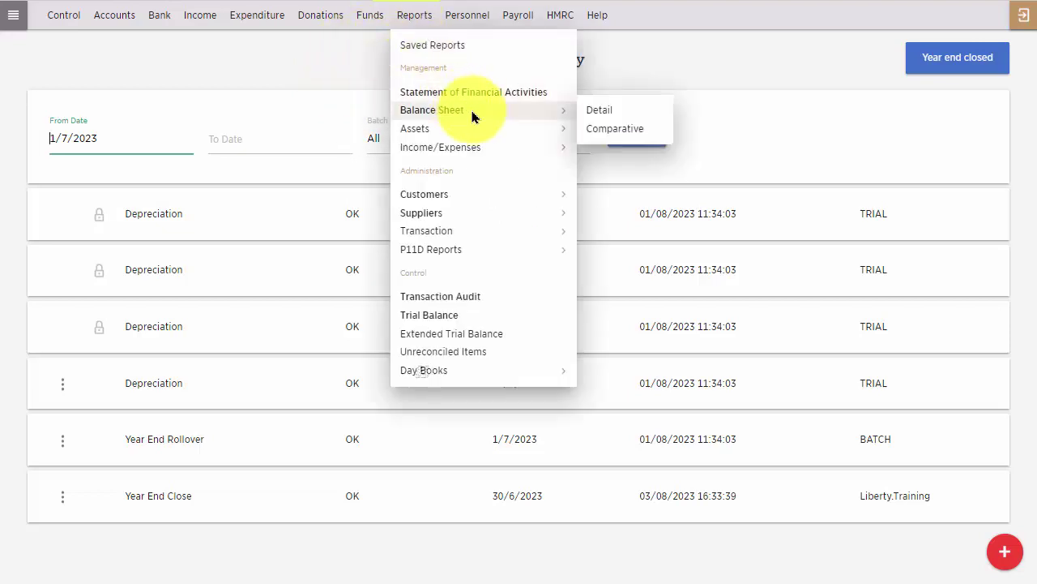
left_click(597, 113)
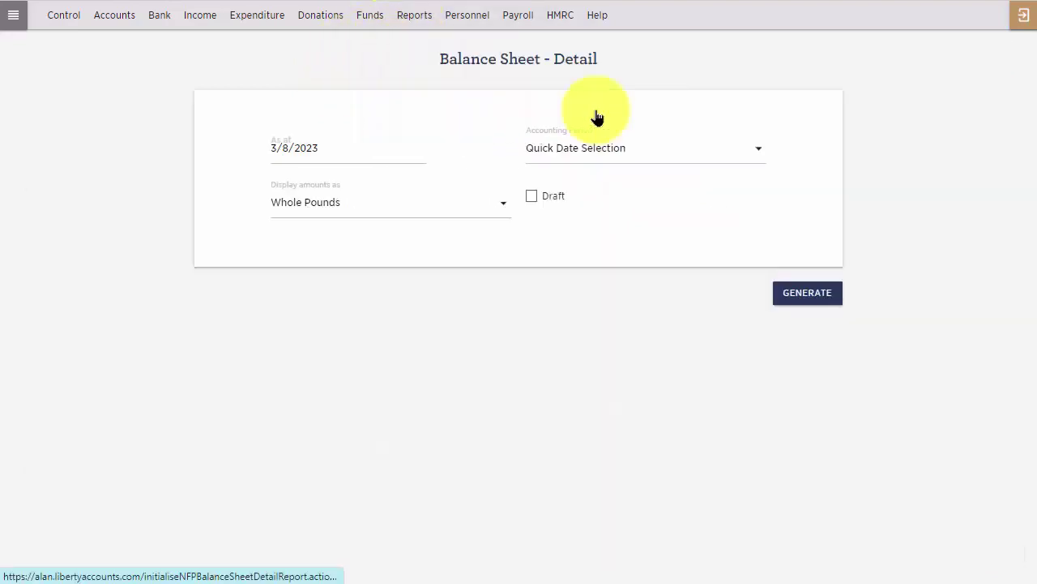
left_click(571, 154)
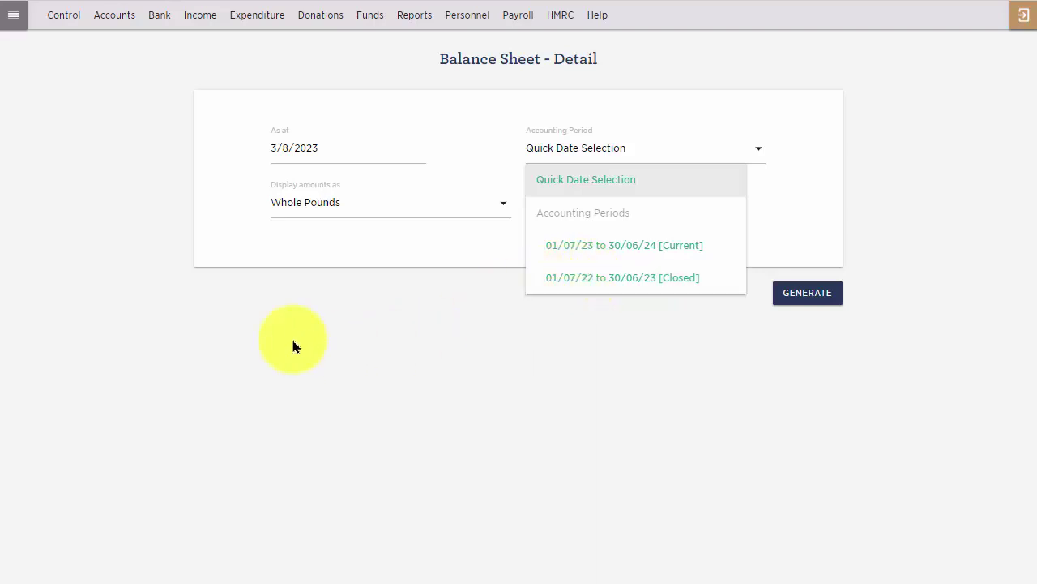
Open the batch run history and view the actions available for the Year End Close run dated 30/6/2023, without applying any.
left_click(52, 26)
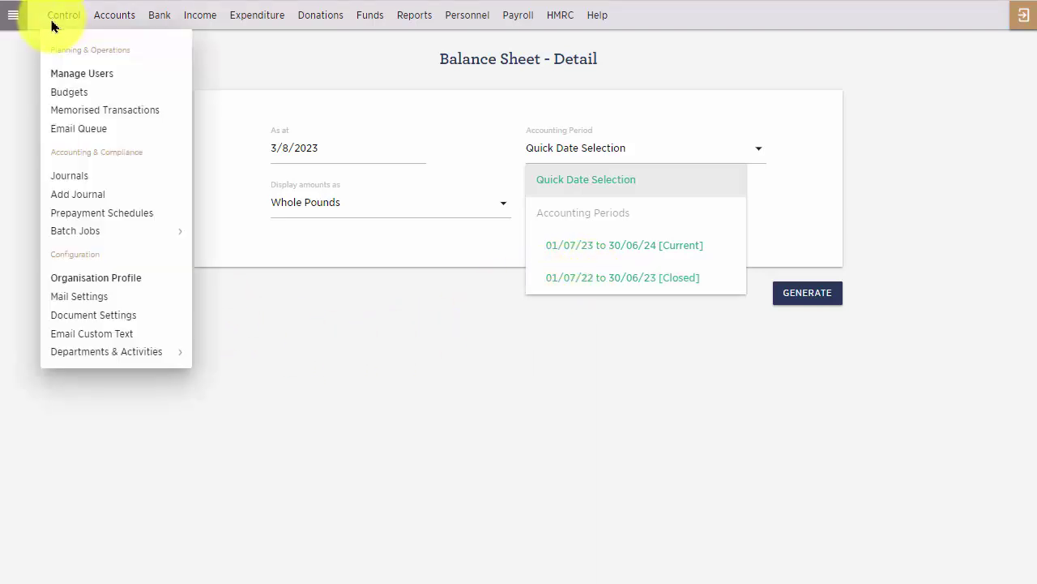
mouse_move(101, 232)
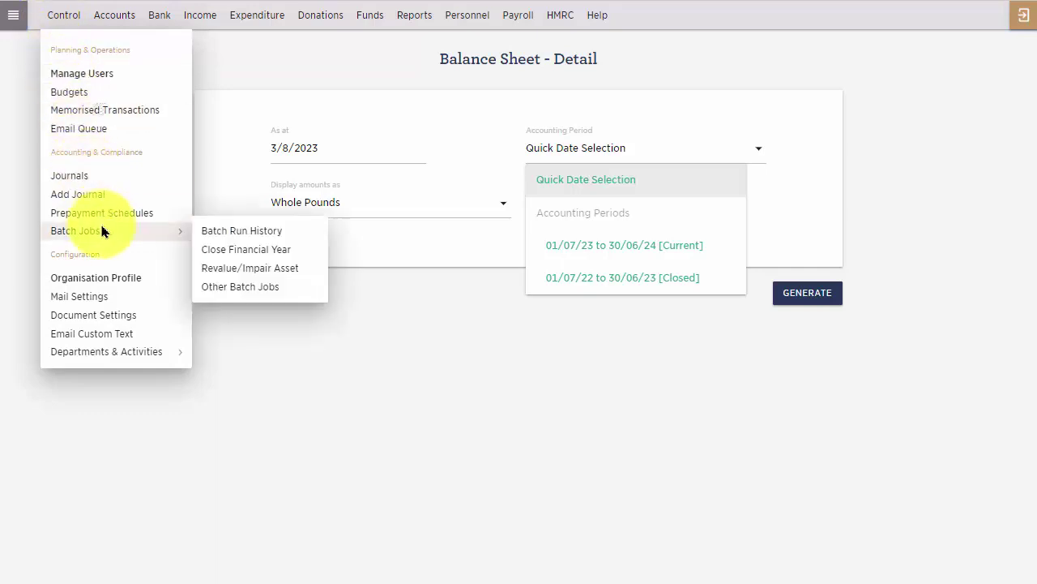
left_click(198, 232)
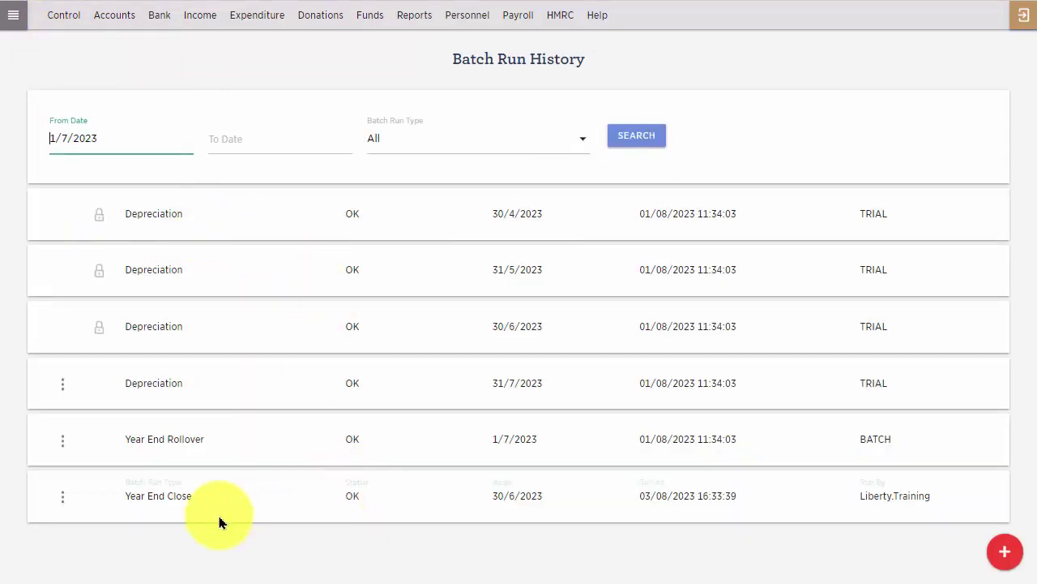
left_click(65, 497)
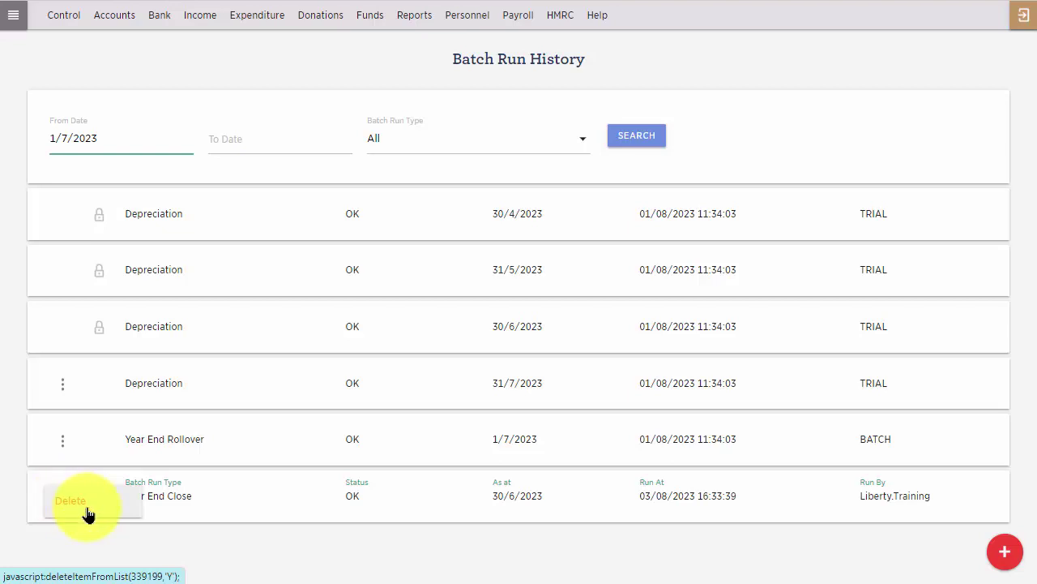
left_click(170, 526)
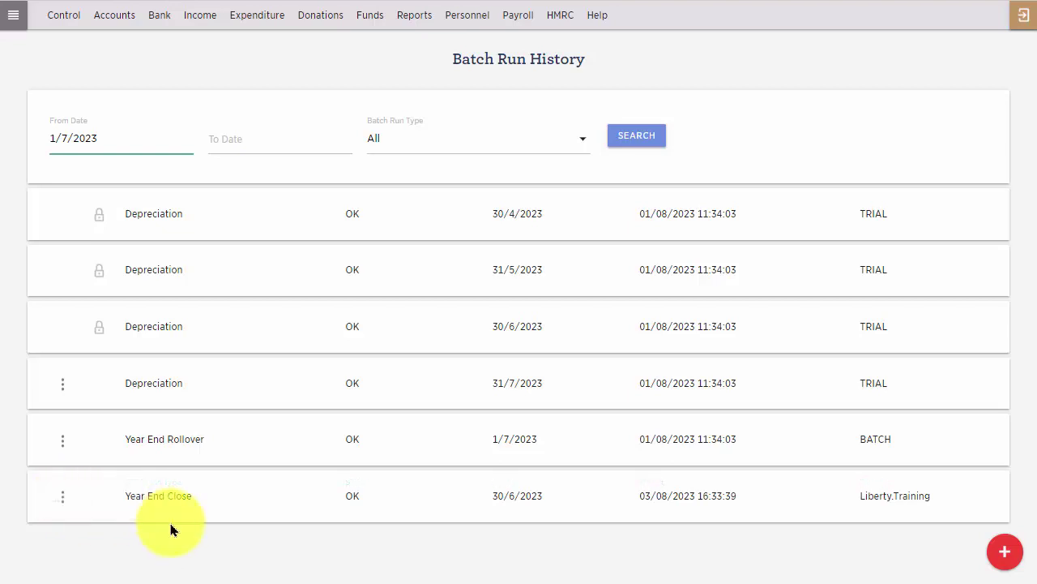